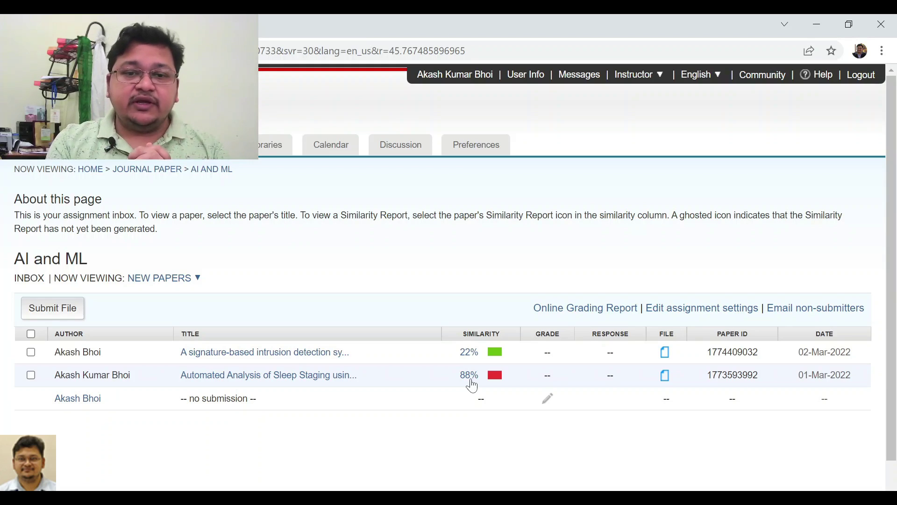
Open the sleep staging paper's 88% similarity report full-screen and scroll through its highlighted text
{"action": "left_click", "coordinate": [497, 384]}
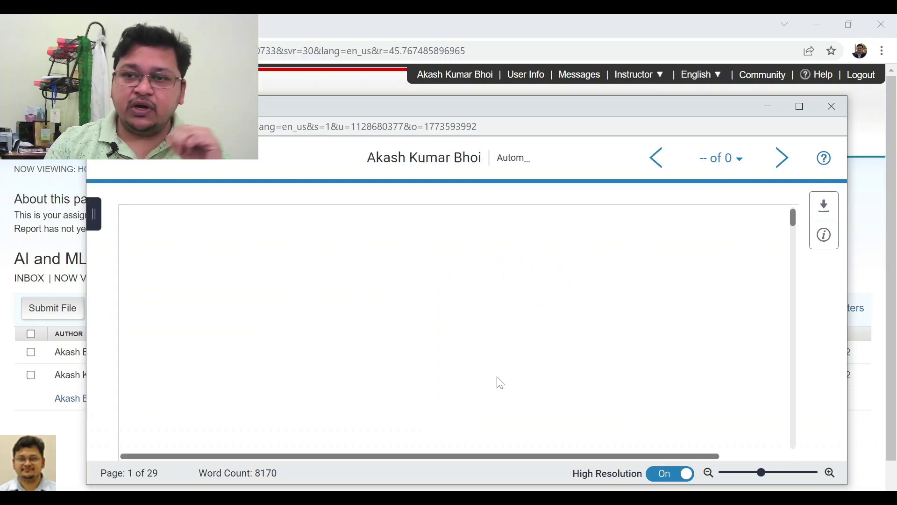
{"action": "left_click", "coordinate": [800, 108]}
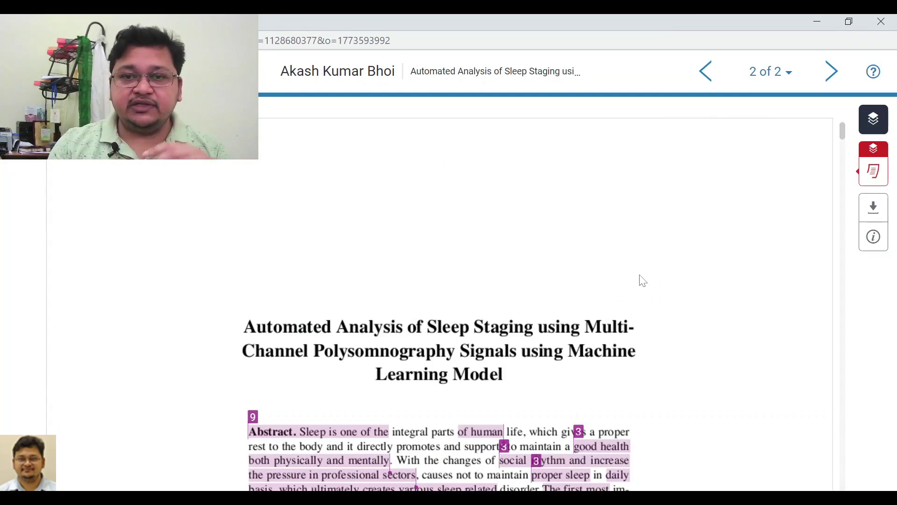
{"action": "scroll", "coordinate": [643, 281], "scroll_direction": "down", "scroll_amount": 8}
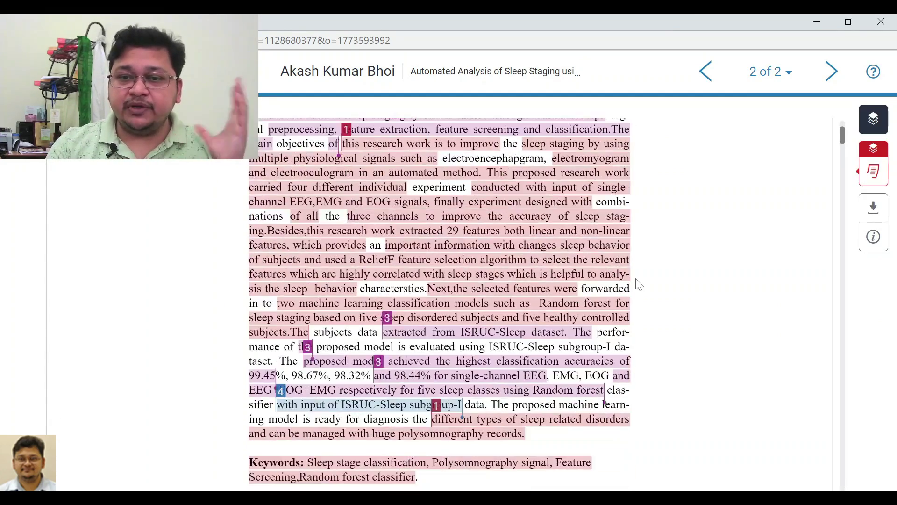
{"action": "scroll", "coordinate": [639, 284], "scroll_direction": "down", "scroll_amount": 15}
{"action": "scroll", "coordinate": [638, 282], "scroll_direction": "down", "scroll_amount": 7}
{"action": "scroll", "coordinate": [639, 283], "scroll_direction": "up", "scroll_amount": 8}
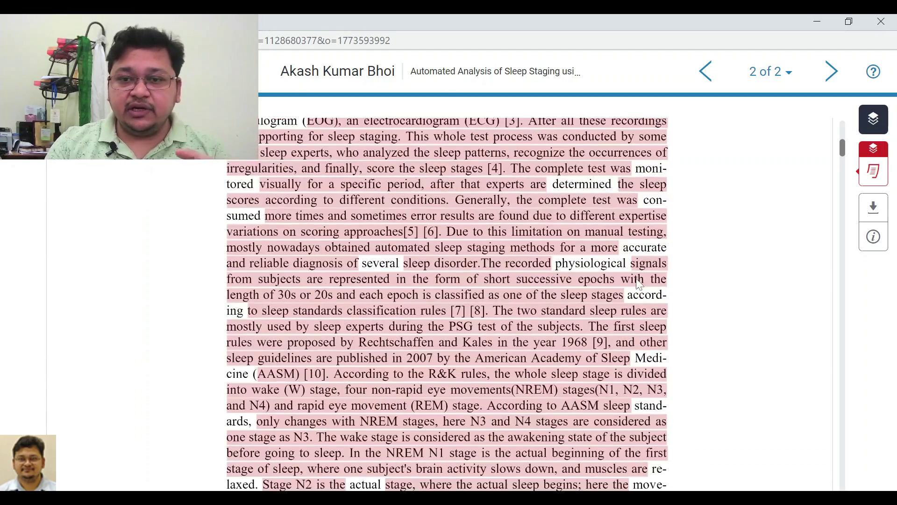
{"action": "scroll", "coordinate": [640, 285], "scroll_direction": "down", "scroll_amount": 12}
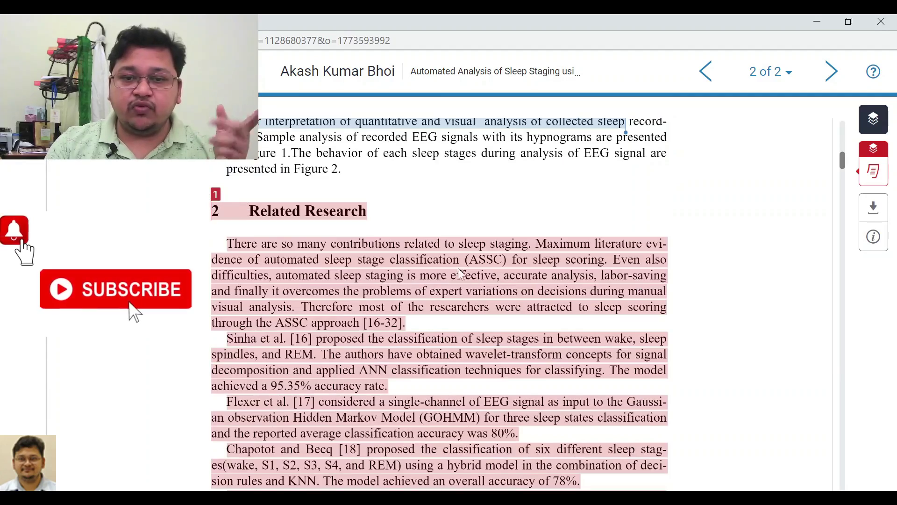
{"action": "scroll", "coordinate": [444, 274], "scroll_direction": "down", "scroll_amount": 15}
{"action": "scroll", "coordinate": [461, 279], "scroll_direction": "down", "scroll_amount": 12}
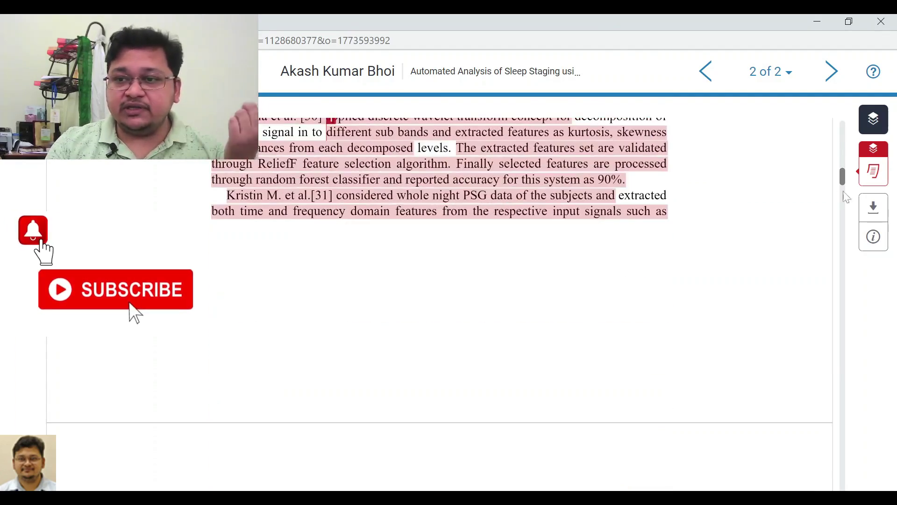
{"action": "mouse_move", "coordinate": [881, 178]}
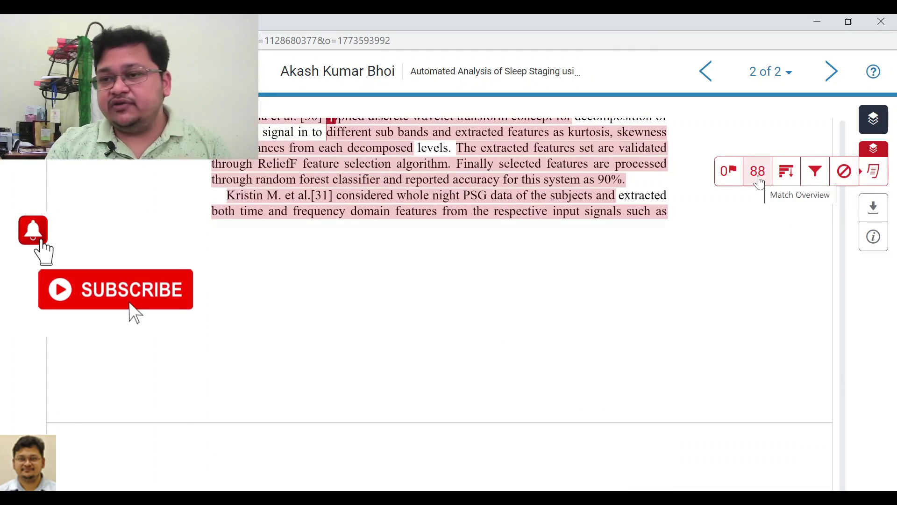
Open Match Overview and drill into the top 82% source, Submitted to iGroup, for its Match Breakdown
{"action": "left_click", "coordinate": [760, 172]}
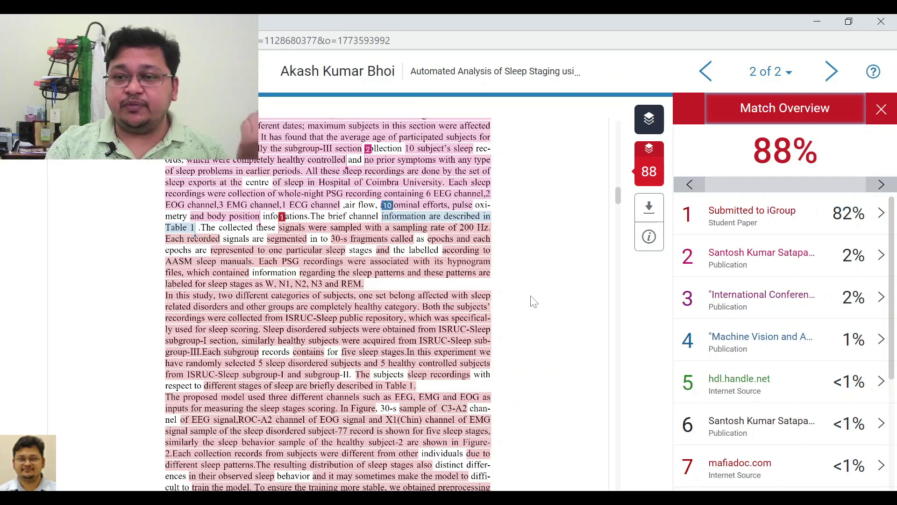
{"action": "left_click", "coordinate": [770, 221]}
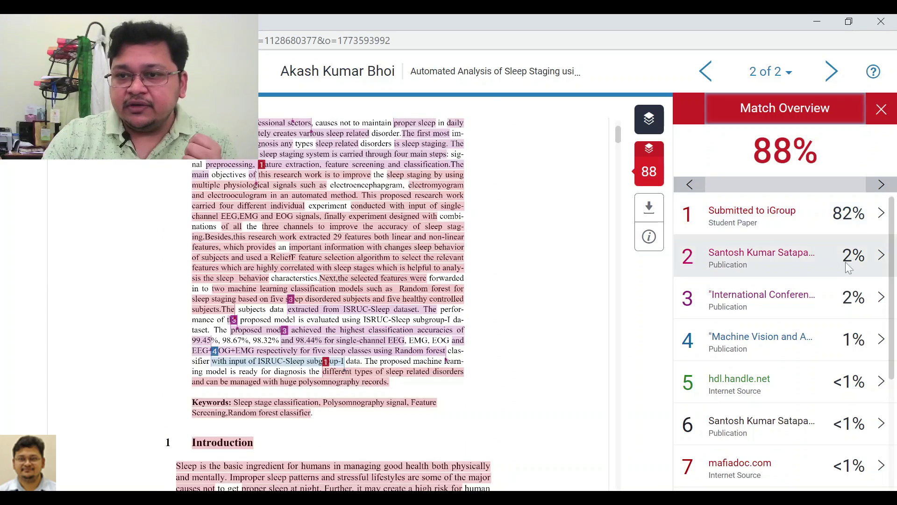
{"action": "left_click", "coordinate": [882, 216]}
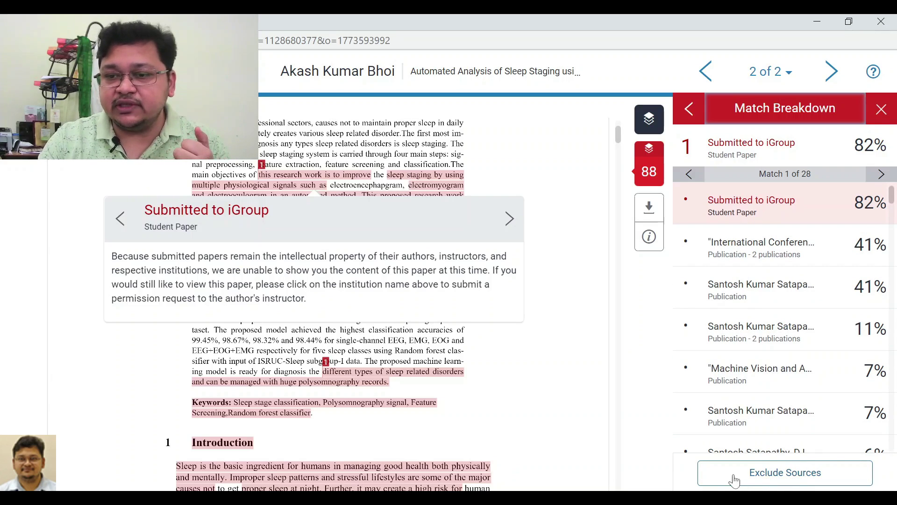
Exclude 15 sources, including Submitted to iGroup and the 41%, 11% and 7% publications, dropping similarity to 24%
{"action": "left_click", "coordinate": [787, 483]}
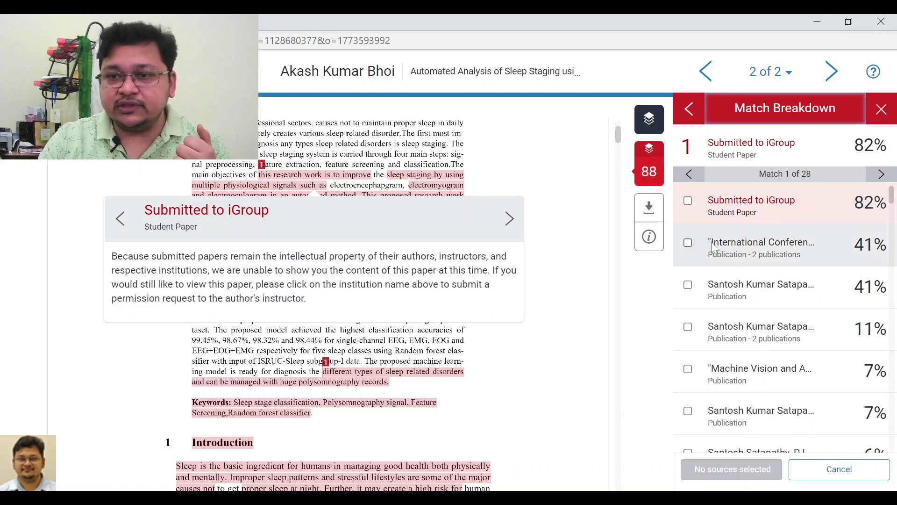
{"action": "left_click", "coordinate": [687, 201]}
{"action": "left_click", "coordinate": [687, 243]}
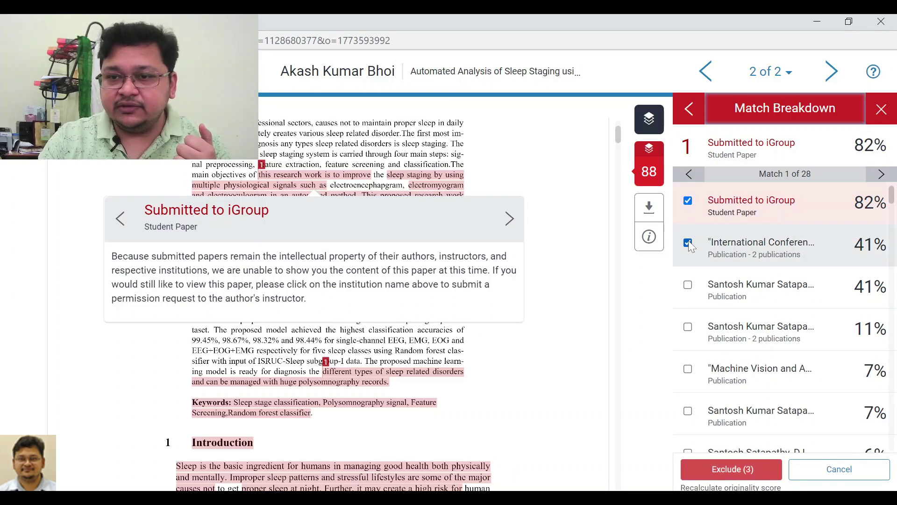
{"action": "left_click", "coordinate": [687, 285]}
{"action": "left_click", "coordinate": [687, 326]}
{"action": "left_click", "coordinate": [688, 369]}
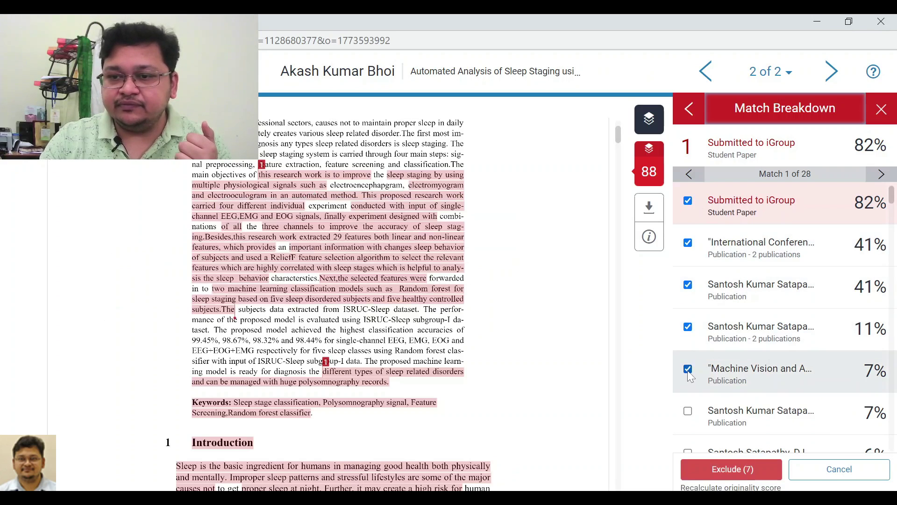
{"action": "left_click", "coordinate": [688, 411]}
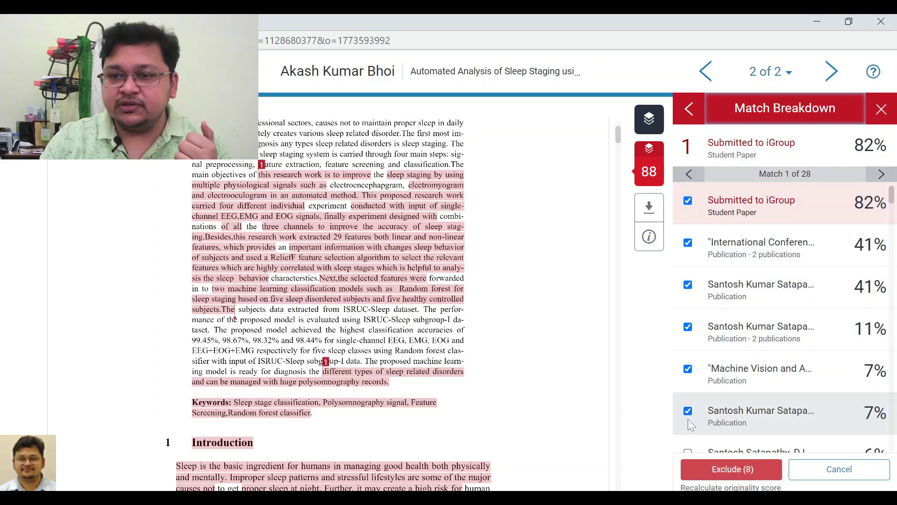
{"action": "left_click", "coordinate": [689, 452]}
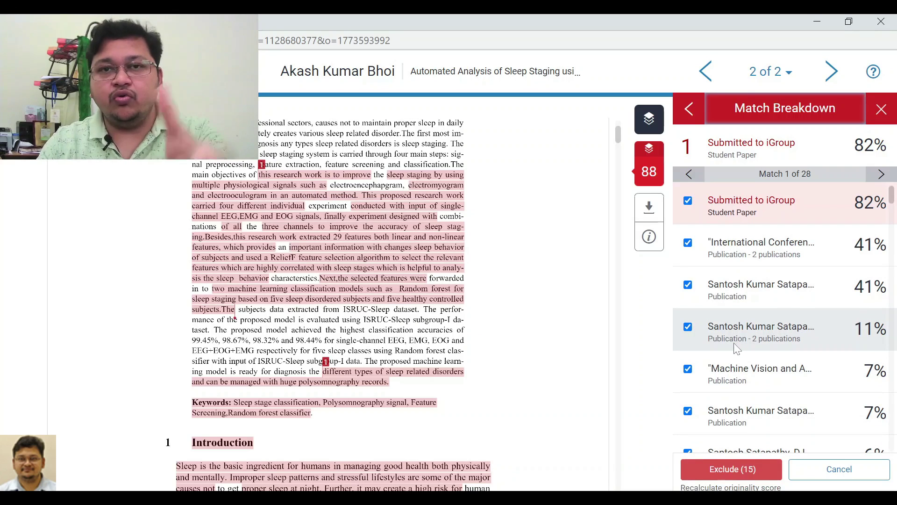
{"action": "left_click", "coordinate": [741, 473]}
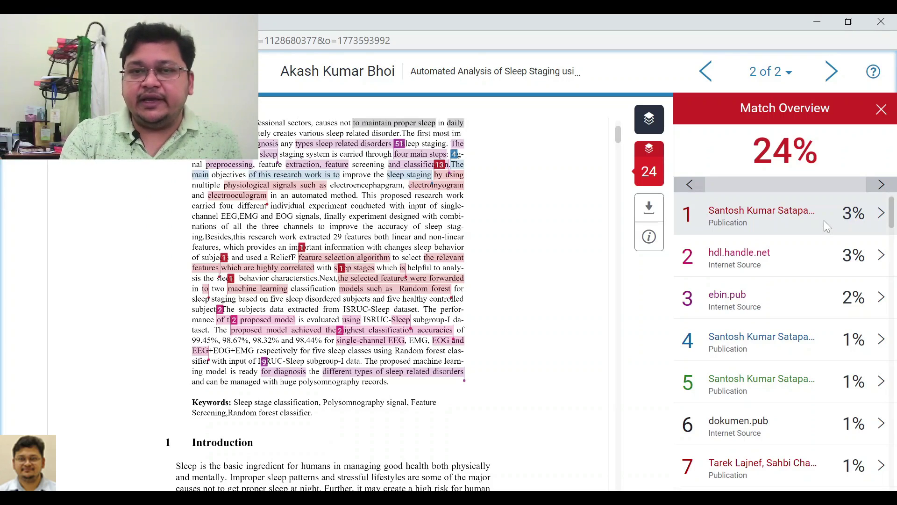
{"action": "scroll", "coordinate": [458, 245], "scroll_direction": "down", "scroll_amount": 10}
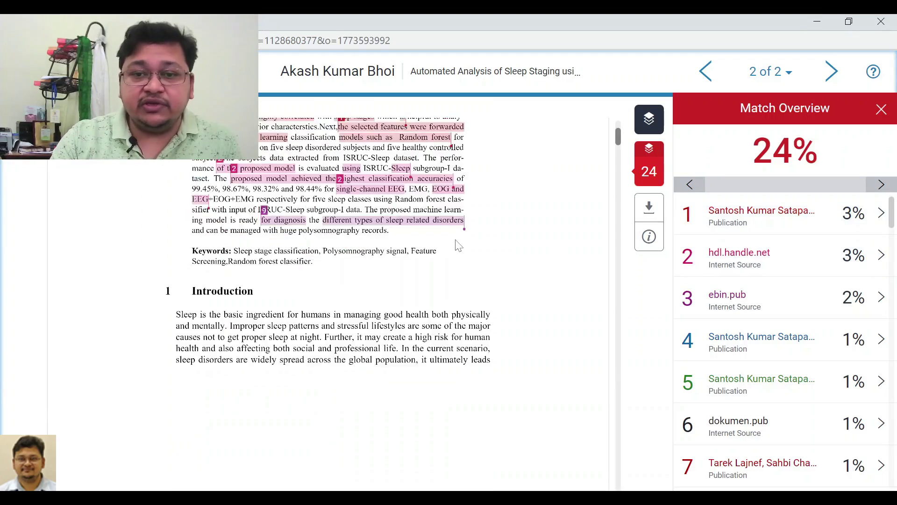
{"action": "scroll", "coordinate": [458, 245], "scroll_direction": "down", "scroll_amount": 15}
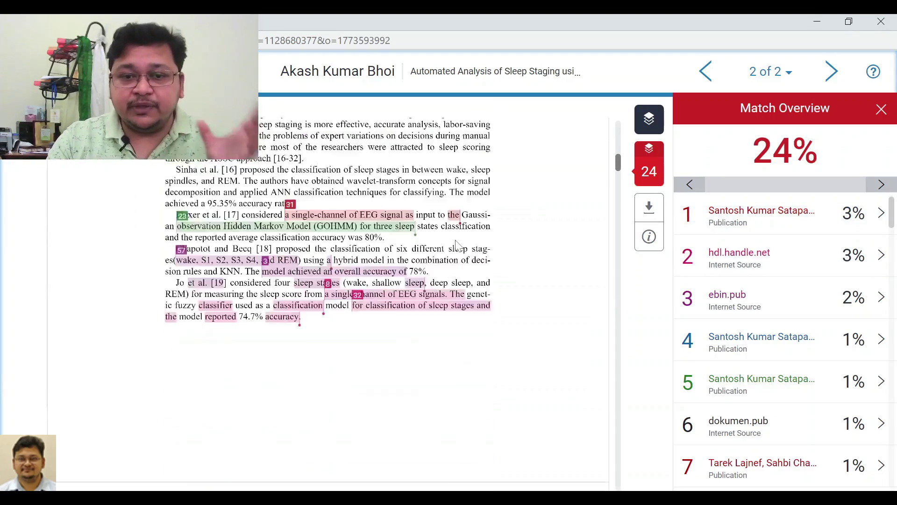
{"action": "scroll", "coordinate": [458, 245], "scroll_direction": "down", "scroll_amount": 15}
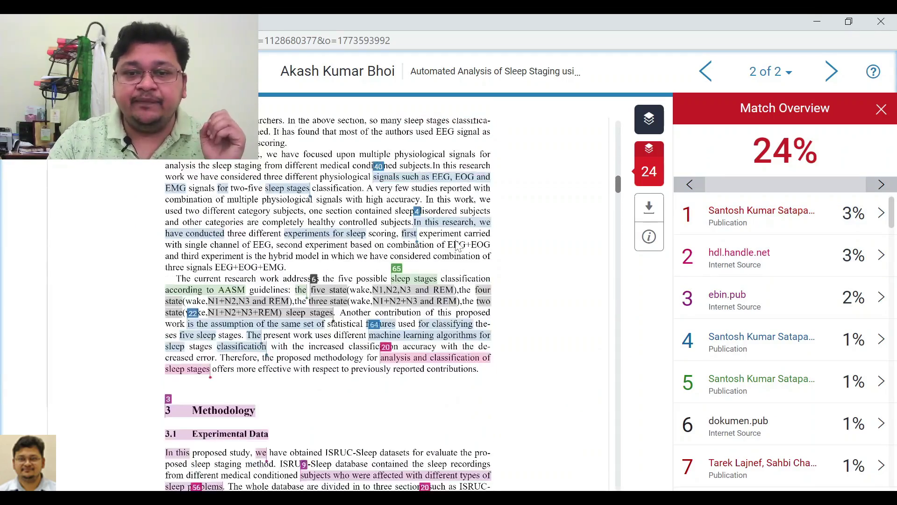
{"action": "scroll", "coordinate": [458, 245], "scroll_direction": "down", "scroll_amount": 7}
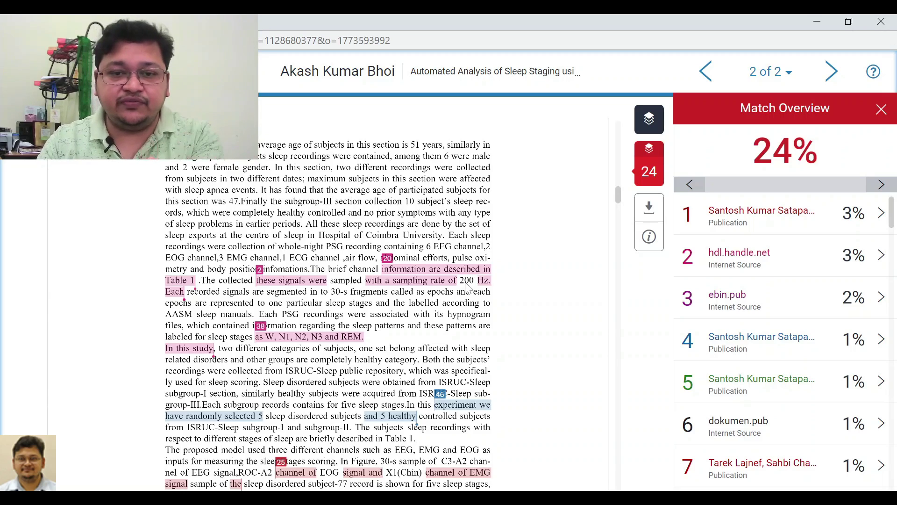
{"action": "scroll", "coordinate": [467, 288], "scroll_direction": "down", "scroll_amount": 15}
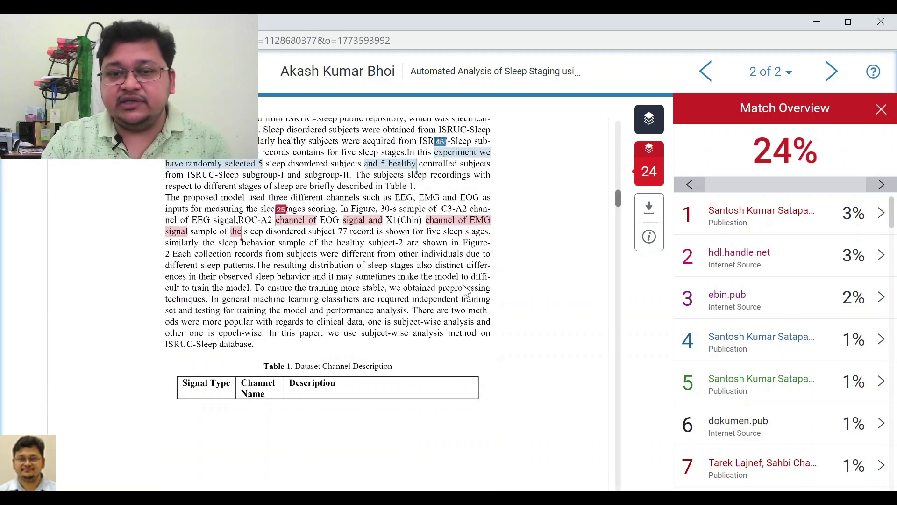
{"action": "scroll", "coordinate": [467, 290], "scroll_direction": "down", "scroll_amount": 15}
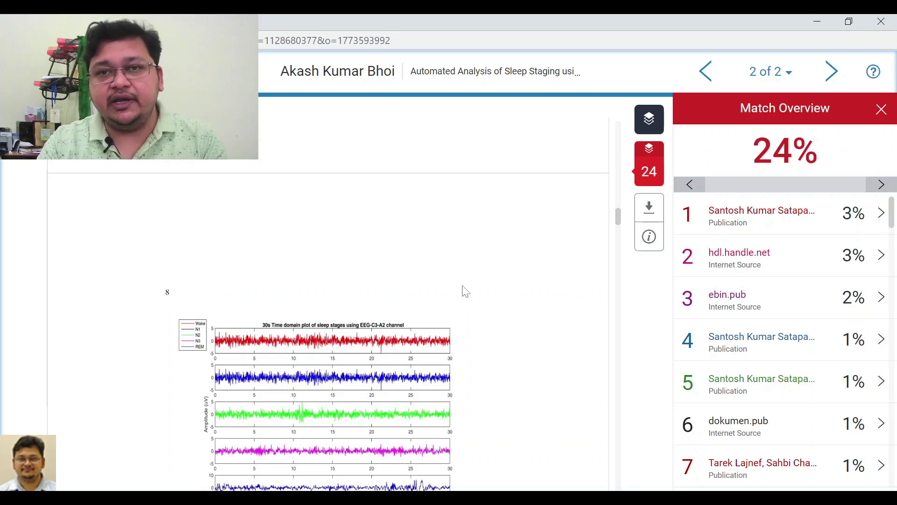
{"action": "scroll", "coordinate": [466, 291], "scroll_direction": "down", "scroll_amount": 12}
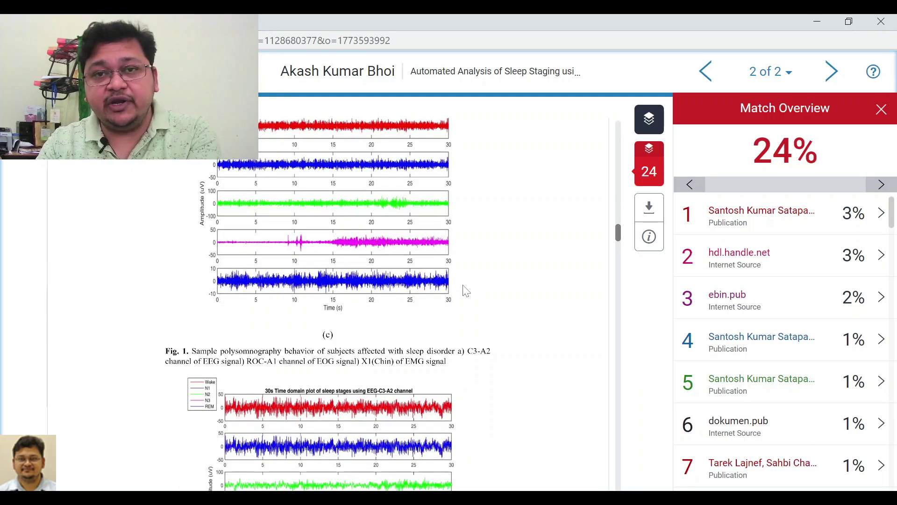
{"action": "scroll", "coordinate": [466, 291], "scroll_direction": "down", "scroll_amount": 8}
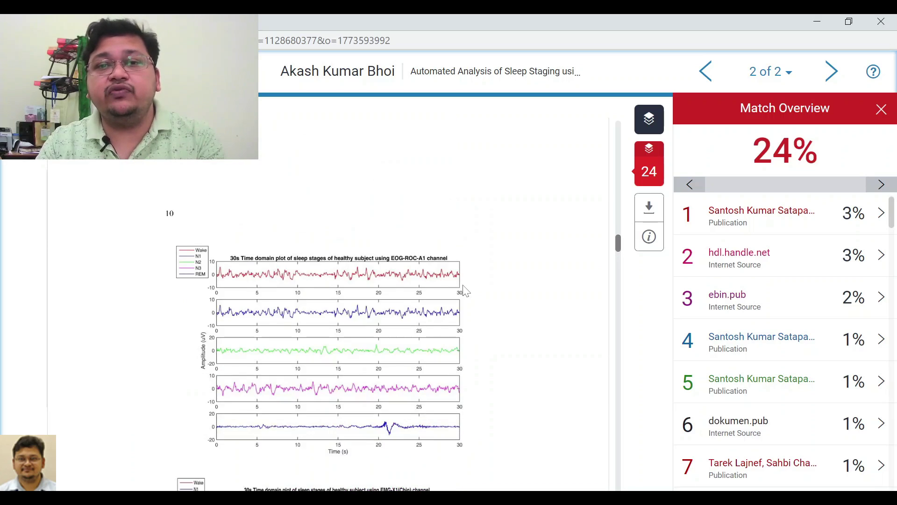
{"action": "scroll", "coordinate": [466, 291], "scroll_direction": "down", "scroll_amount": 8}
{"action": "scroll", "coordinate": [466, 291], "scroll_direction": "down", "scroll_amount": 10}
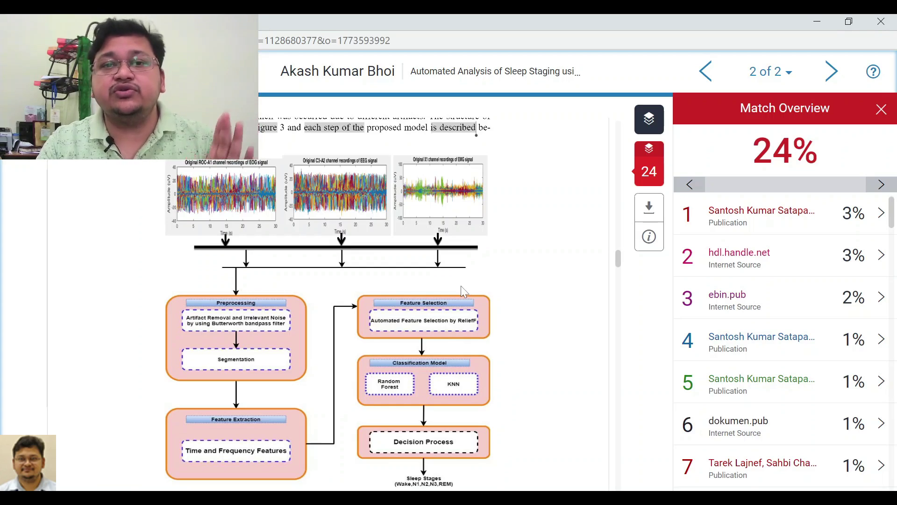
{"action": "scroll", "coordinate": [462, 290], "scroll_direction": "down", "scroll_amount": 10}
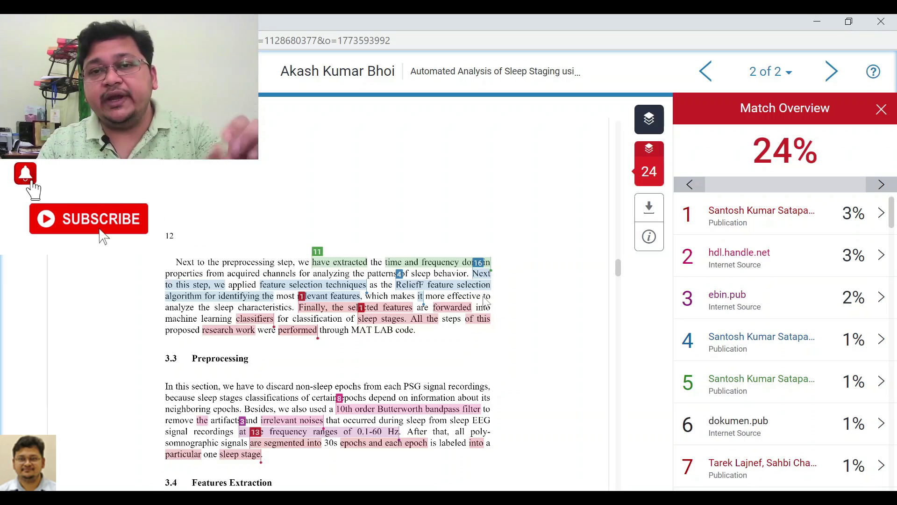
{"action": "scroll", "coordinate": [486, 301], "scroll_direction": "down", "scroll_amount": 7}
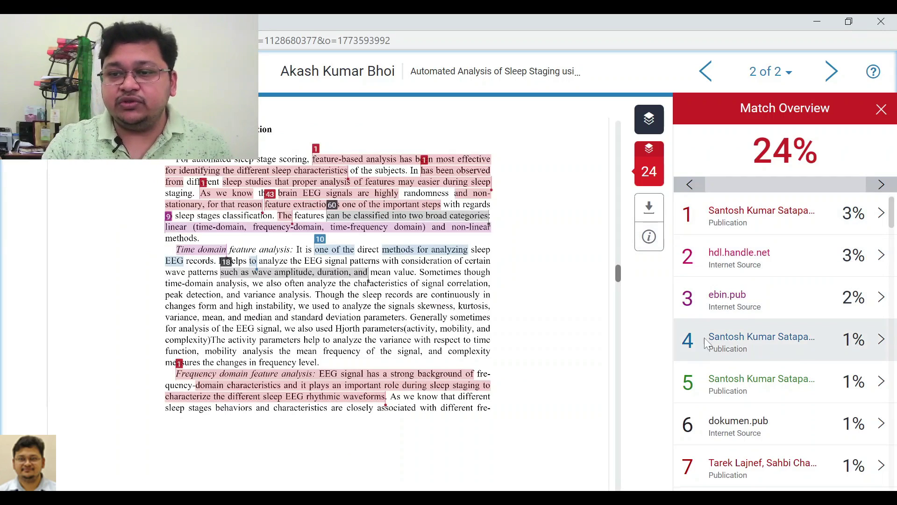
{"action": "scroll", "coordinate": [719, 327], "scroll_direction": "down", "scroll_amount": 10}
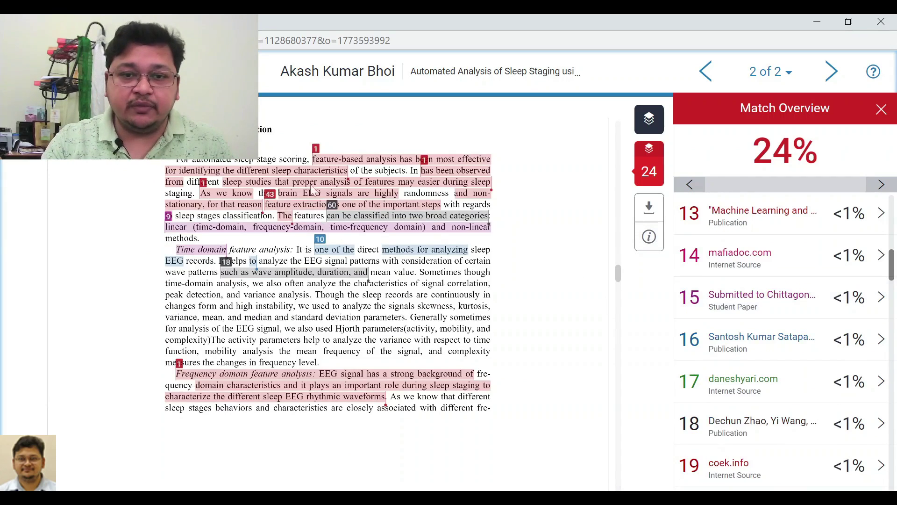
{"action": "scroll", "coordinate": [360, 264], "scroll_direction": "down", "scroll_amount": 1}
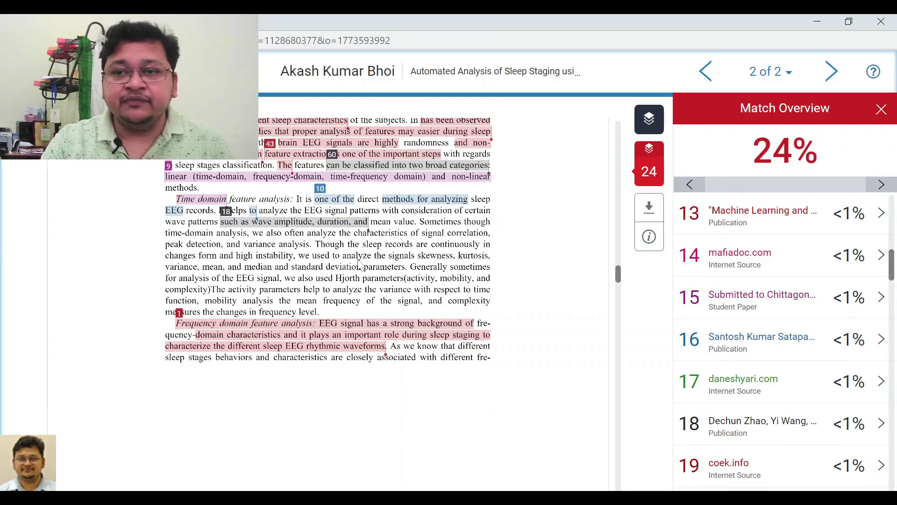
{"action": "scroll", "coordinate": [364, 261], "scroll_direction": "up", "scroll_amount": 5}
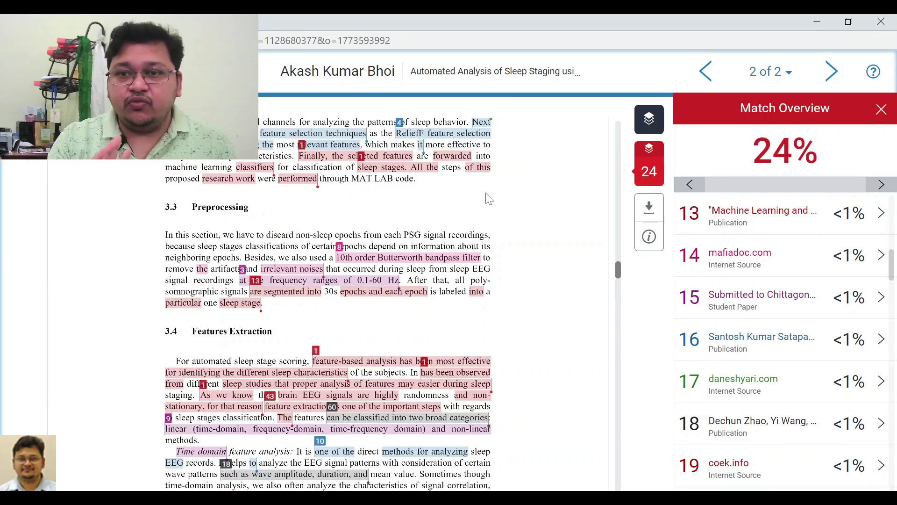
{"action": "mouse_move", "coordinate": [650, 173]}
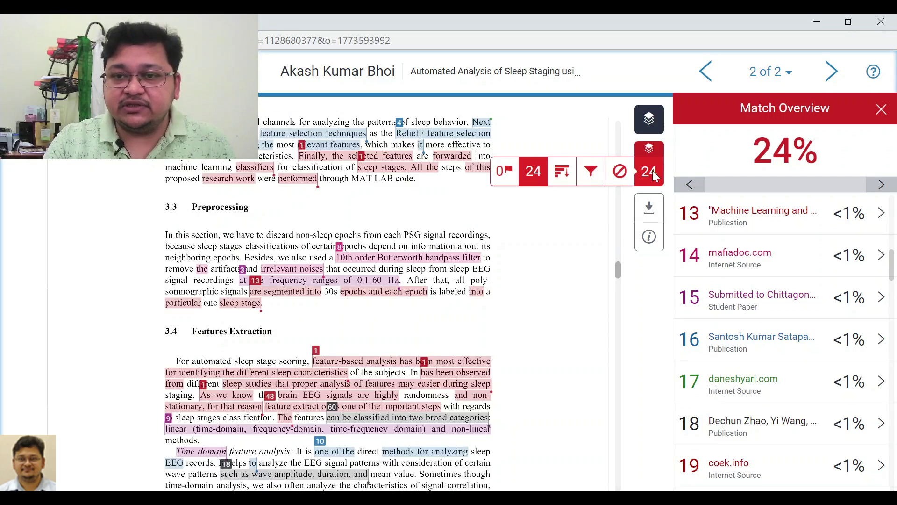
Browse Excluded Sources and tick the conference publication, then close the list and view Match Overview
{"action": "left_click", "coordinate": [621, 173]}
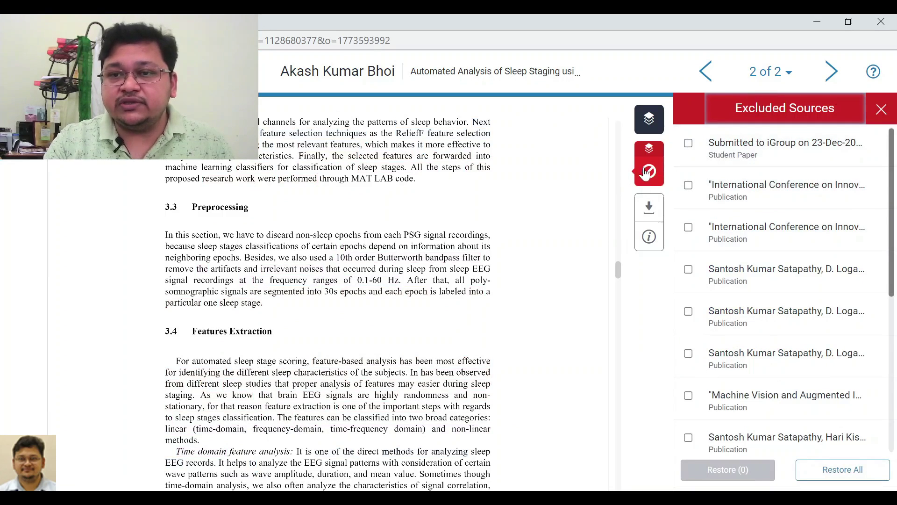
{"action": "scroll", "coordinate": [771, 355], "scroll_direction": "down", "scroll_amount": 6}
{"action": "scroll", "coordinate": [770, 314], "scroll_direction": "up", "scroll_amount": 6}
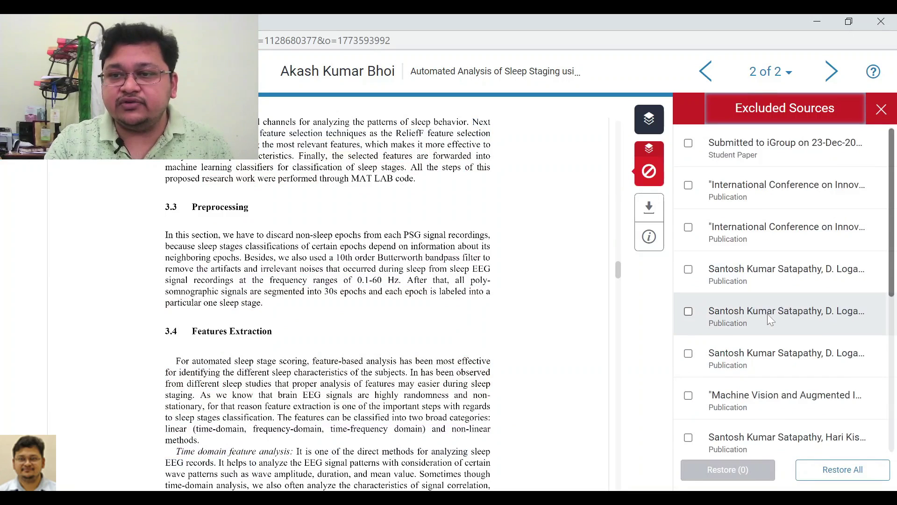
{"action": "left_click", "coordinate": [688, 186]}
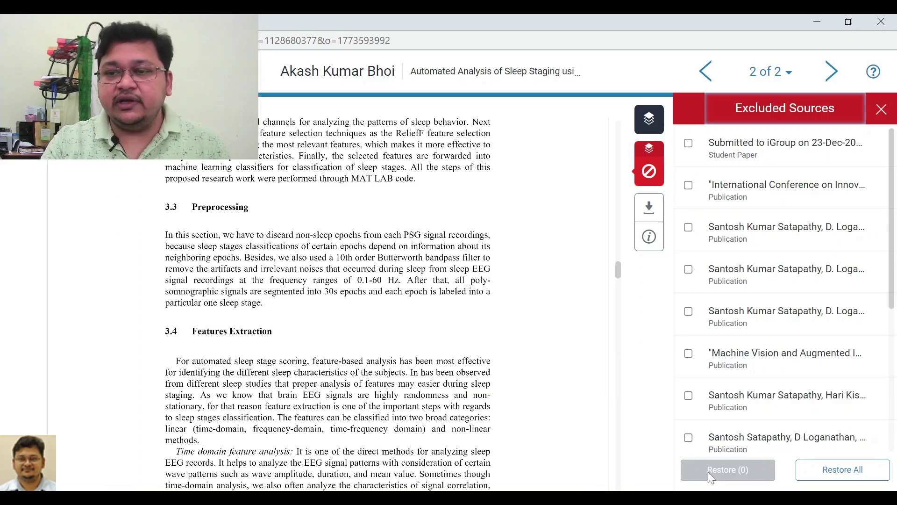
{"action": "left_click", "coordinate": [885, 122]}
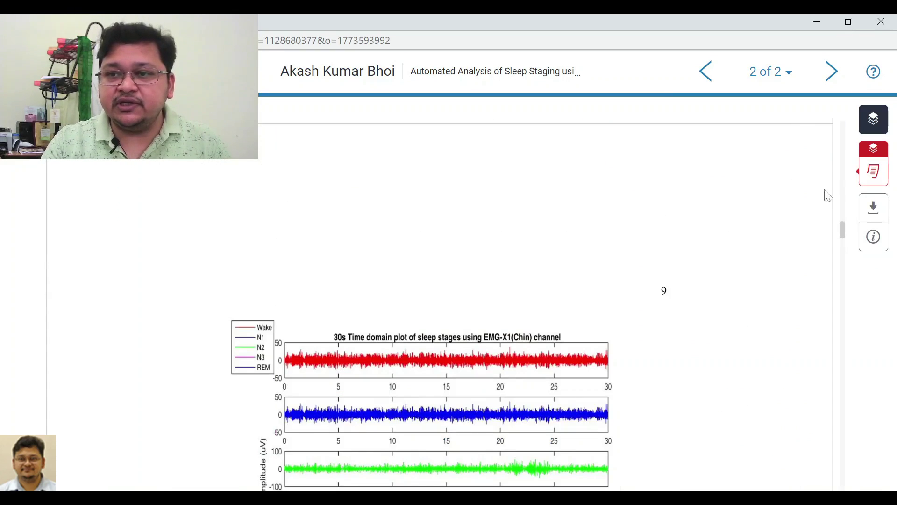
{"action": "mouse_move", "coordinate": [872, 173]}
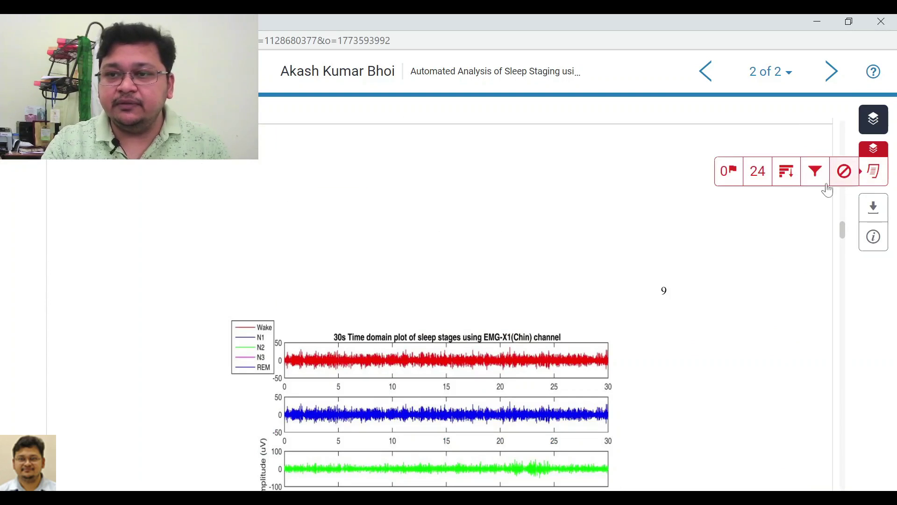
{"action": "left_click", "coordinate": [759, 173]}
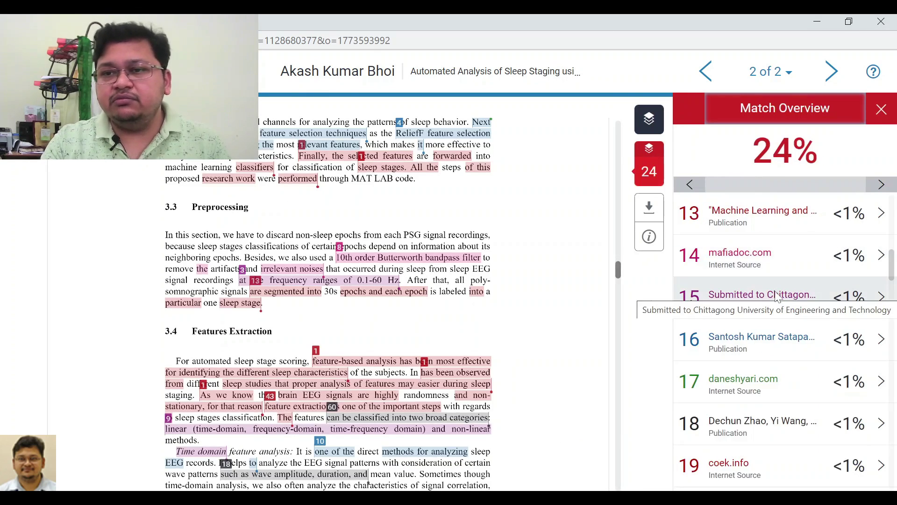
{"action": "scroll", "coordinate": [778, 297], "scroll_direction": "up", "scroll_amount": 6}
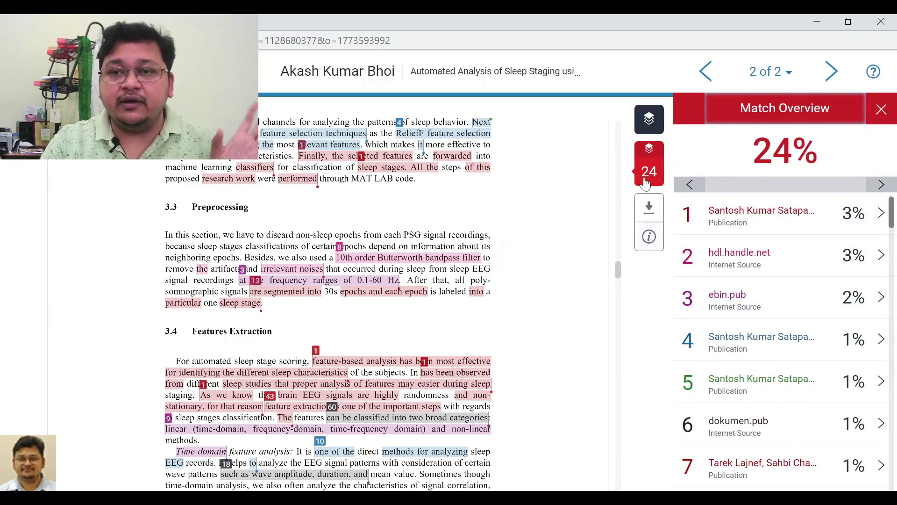
Restore the International Conference publication from Excluded Sources and view the 53% Match Overview
{"action": "left_click", "coordinate": [626, 180]}
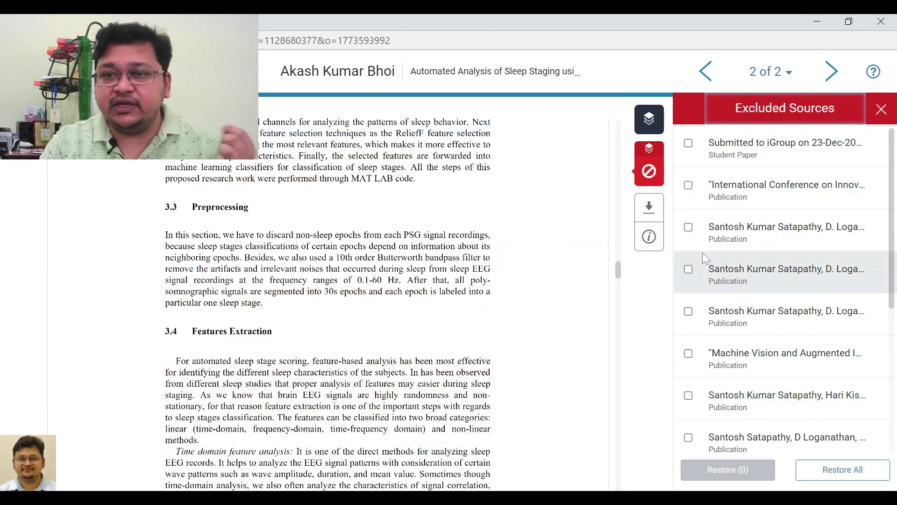
{"action": "left_click", "coordinate": [689, 185]}
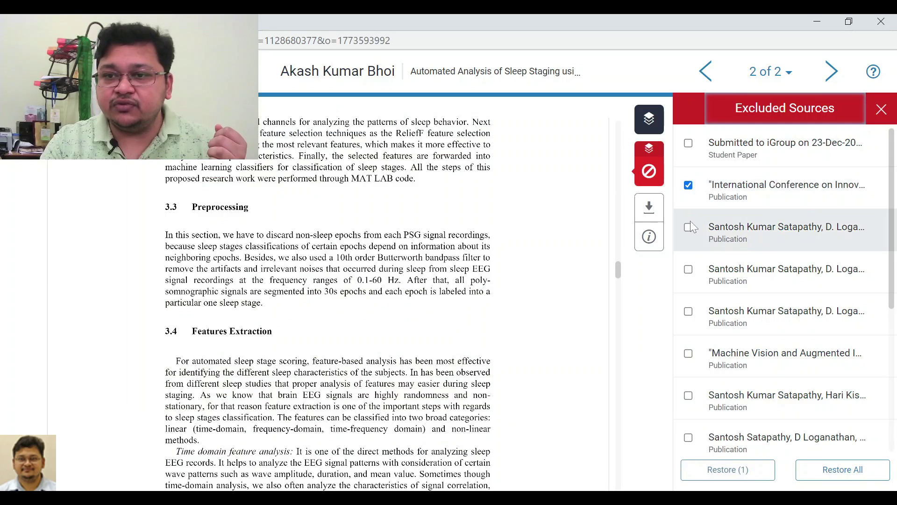
{"action": "left_click", "coordinate": [729, 470]}
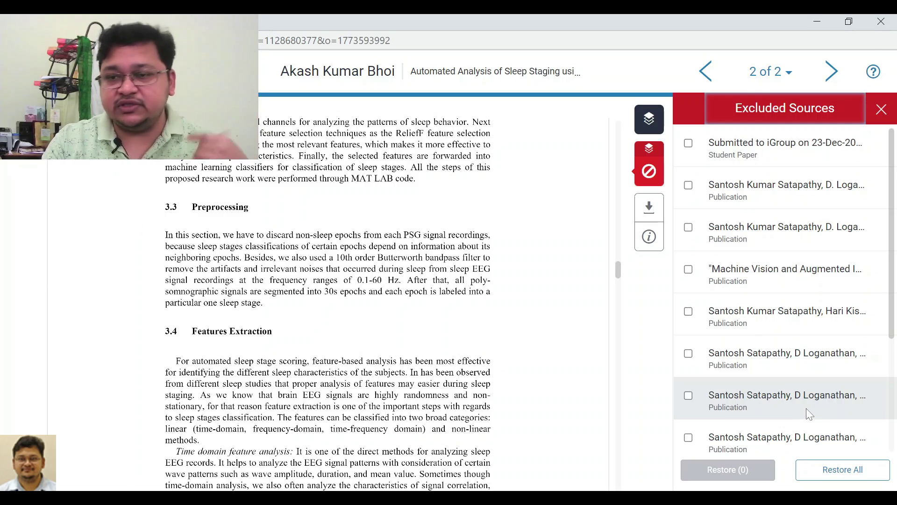
{"action": "scroll", "coordinate": [806, 409], "scroll_direction": "down", "scroll_amount": 4}
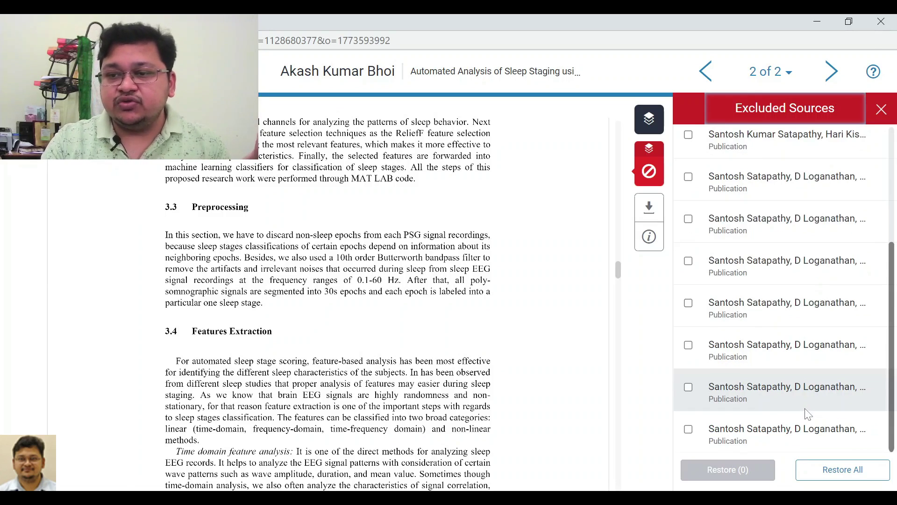
{"action": "scroll", "coordinate": [809, 414], "scroll_direction": "up", "scroll_amount": 4}
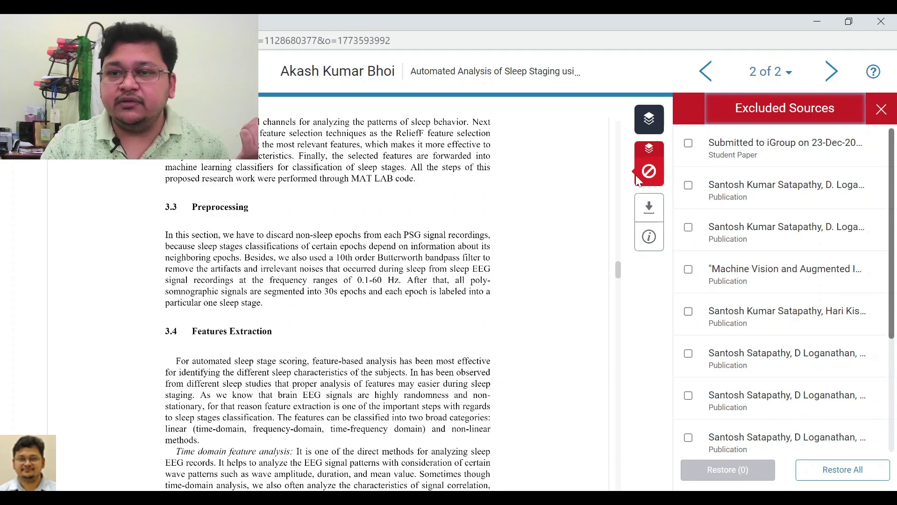
{"action": "left_click", "coordinate": [541, 183]}
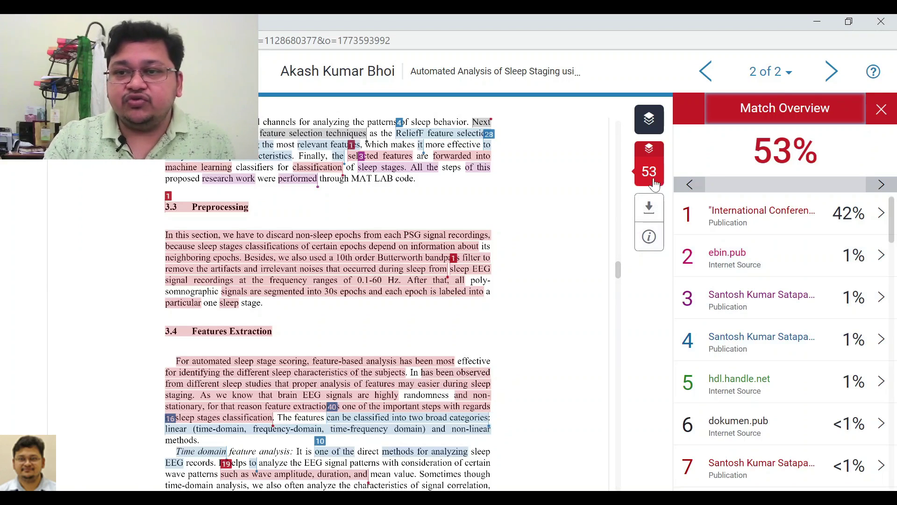
{"action": "mouse_move", "coordinate": [649, 171]}
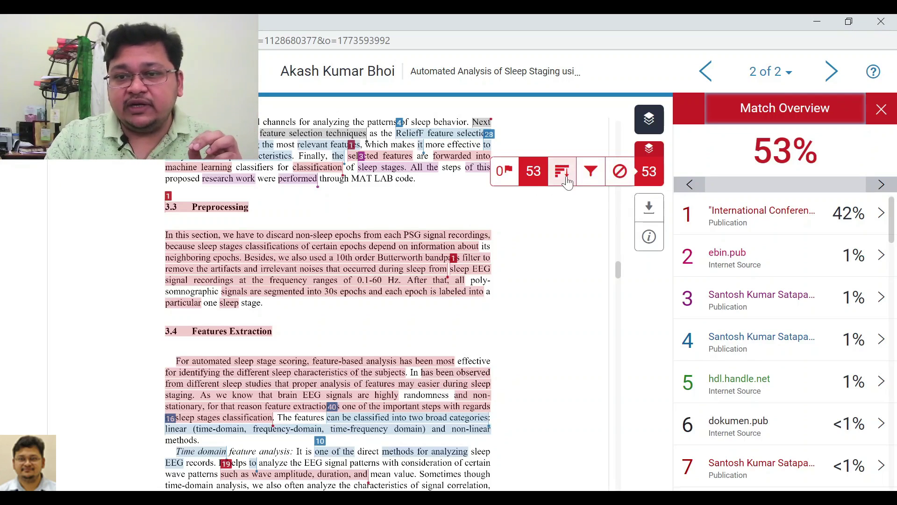
Clear Exclude Bibliography in Filters and Settings and apply the change
{"action": "left_click", "coordinate": [592, 174]}
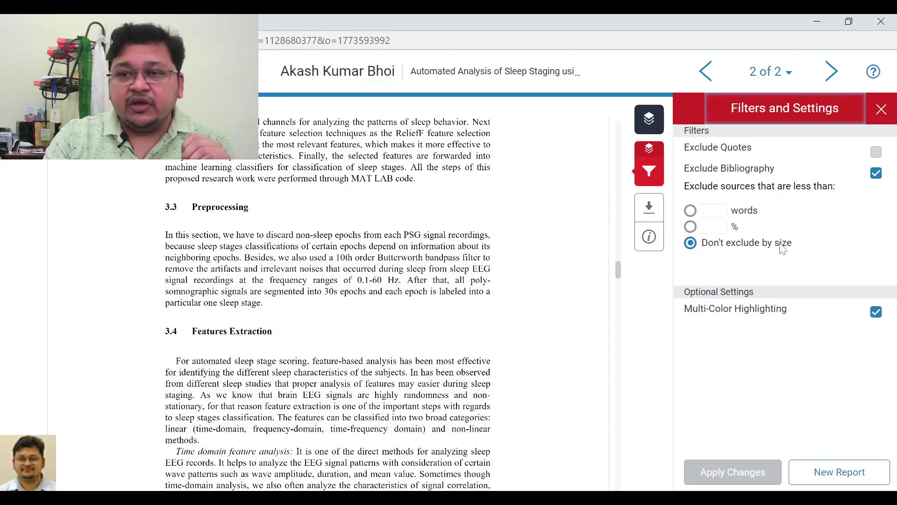
{"action": "left_click_drag", "start_coordinate": [618, 270], "coordinate": [617, 395]}
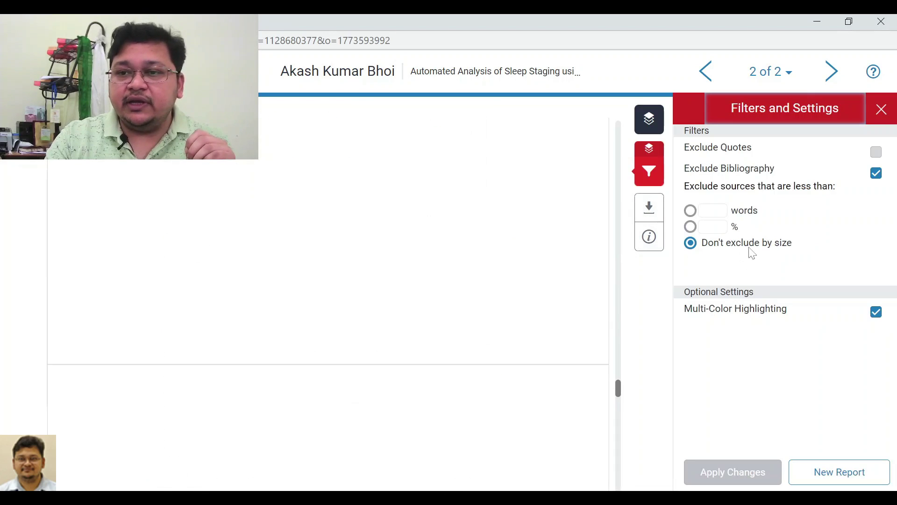
{"action": "left_click", "coordinate": [876, 173]}
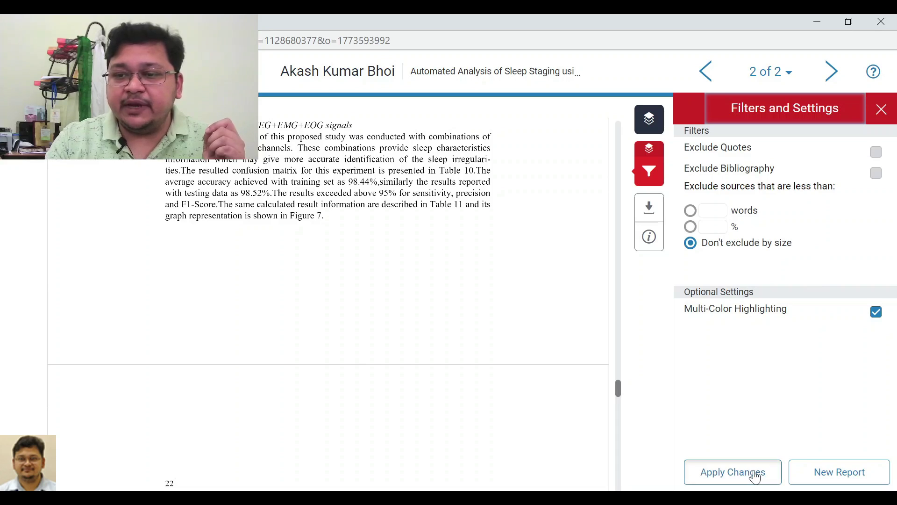
{"action": "left_click", "coordinate": [745, 466]}
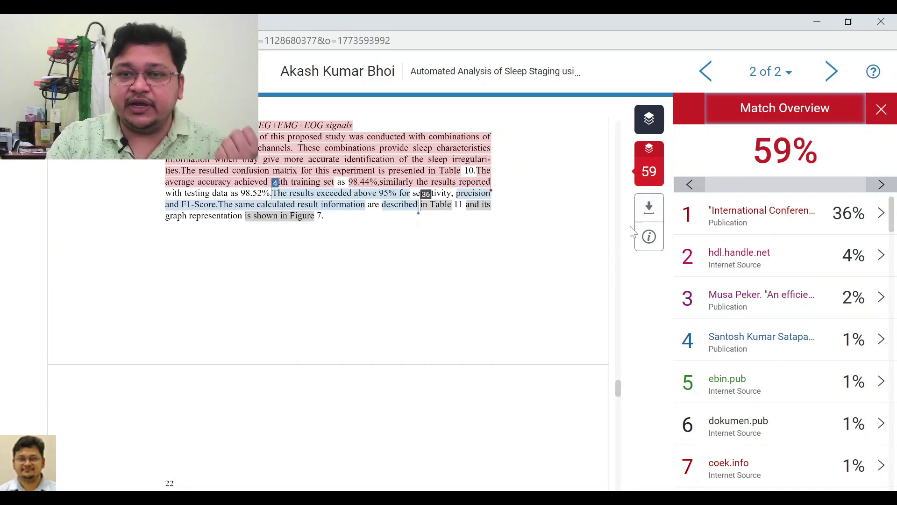
Scroll from page 28's highlighted references up to the conclusion and References heading
{"action": "left_click_drag", "start_coordinate": [618, 389], "coordinate": [617, 456]}
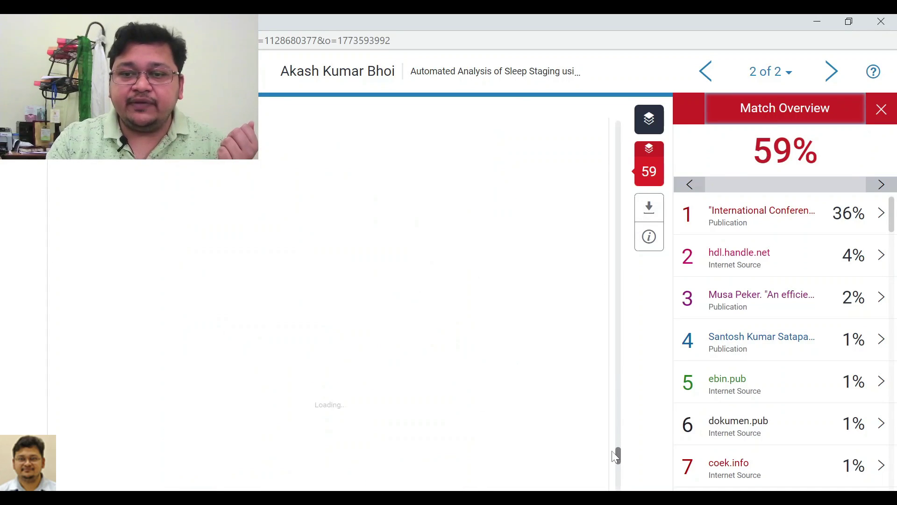
{"action": "scroll", "coordinate": [561, 401], "scroll_direction": "up", "scroll_amount": 10}
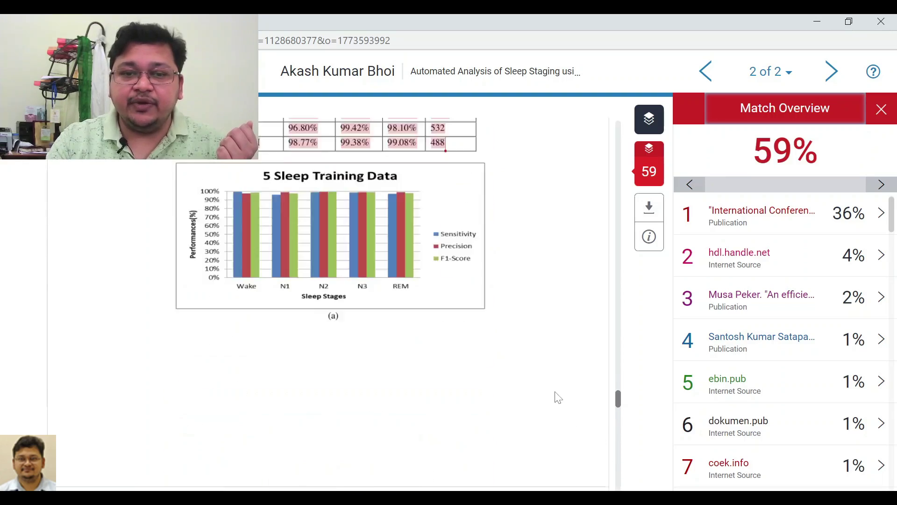
{"action": "scroll", "coordinate": [559, 396], "scroll_direction": "down", "scroll_amount": 5}
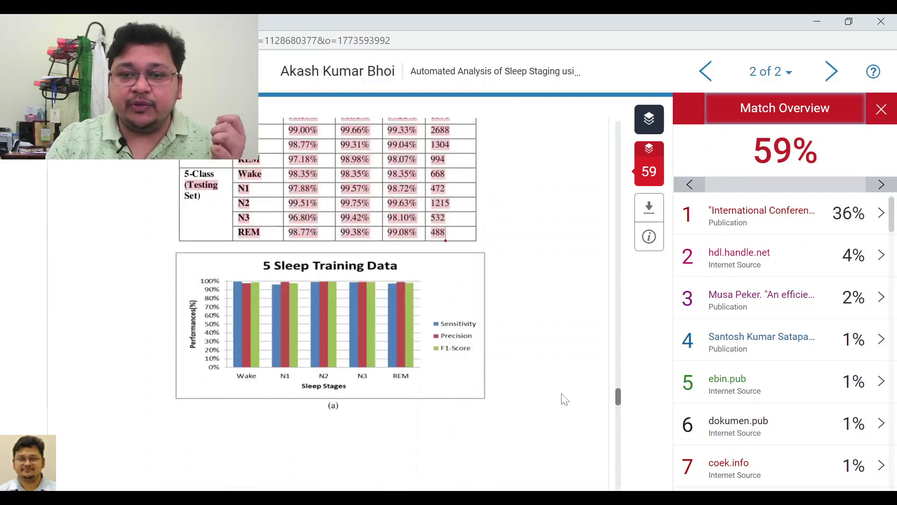
{"action": "left_click_drag", "start_coordinate": [613, 401], "coordinate": [616, 485]}
{"action": "scroll", "coordinate": [561, 412], "scroll_direction": "up", "scroll_amount": 8}
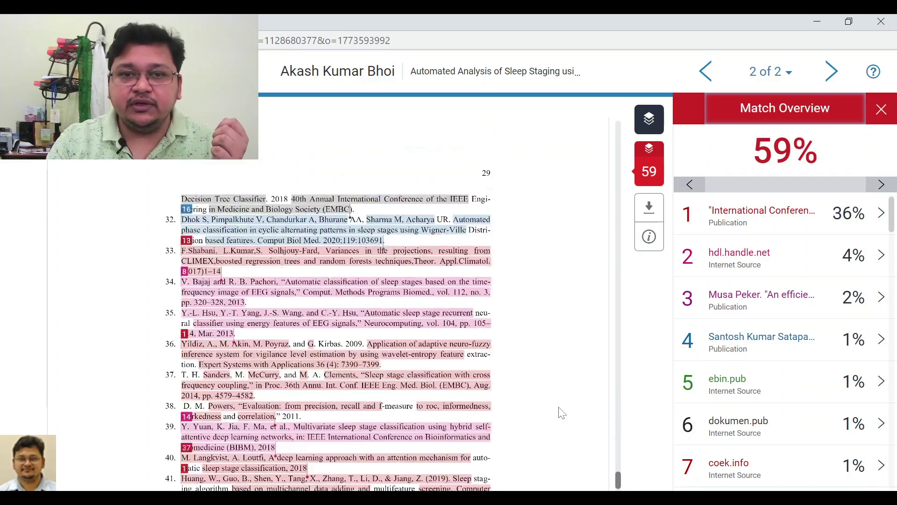
{"action": "scroll", "coordinate": [562, 413], "scroll_direction": "up", "scroll_amount": 10}
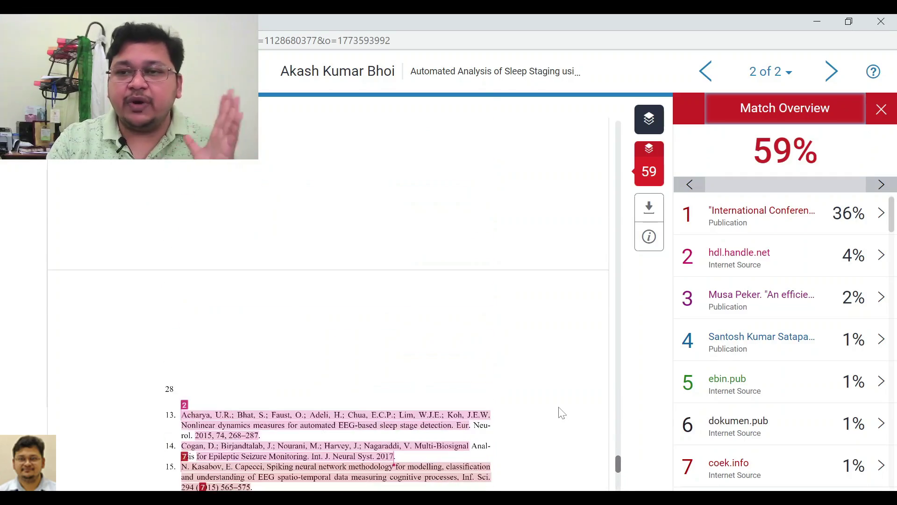
{"action": "scroll", "coordinate": [565, 407], "scroll_direction": "up", "scroll_amount": 10}
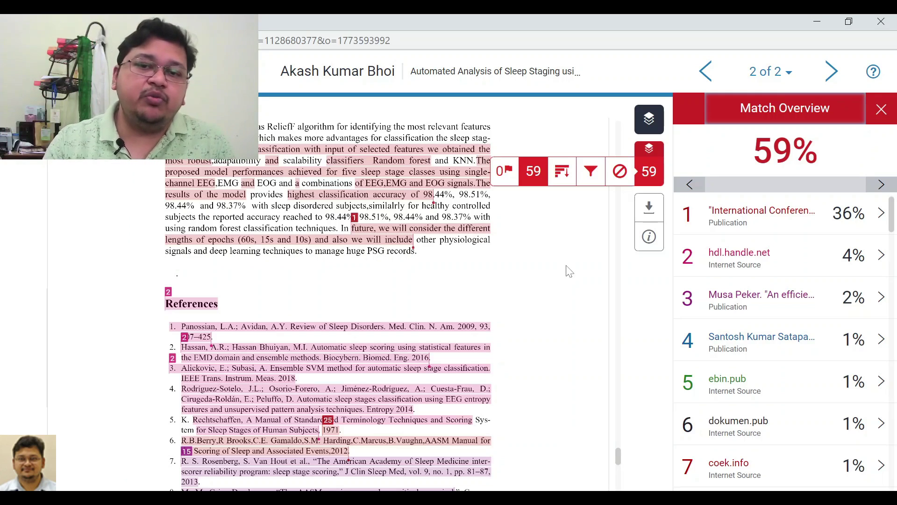
Tick Exclude Bibliography again, apply it, and check the references are no longer highlighted at 53%
{"action": "left_click", "coordinate": [590, 174]}
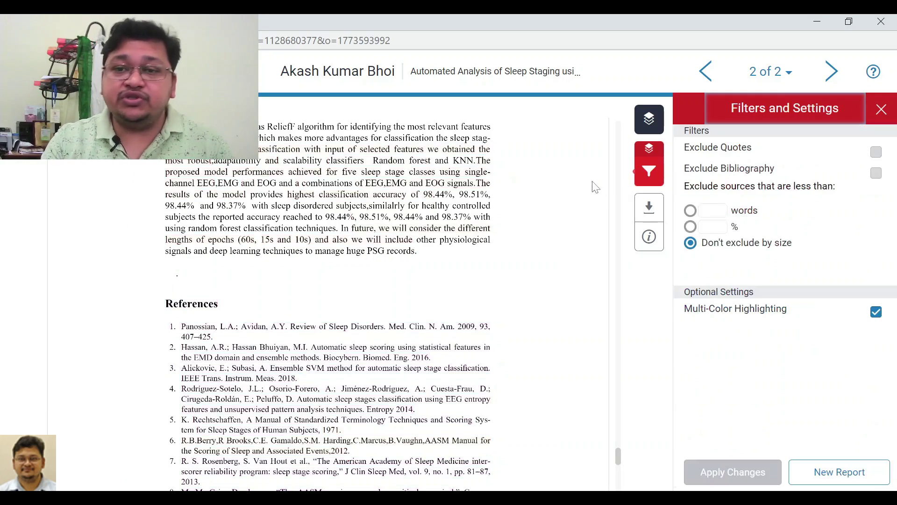
{"action": "left_click", "coordinate": [876, 173]}
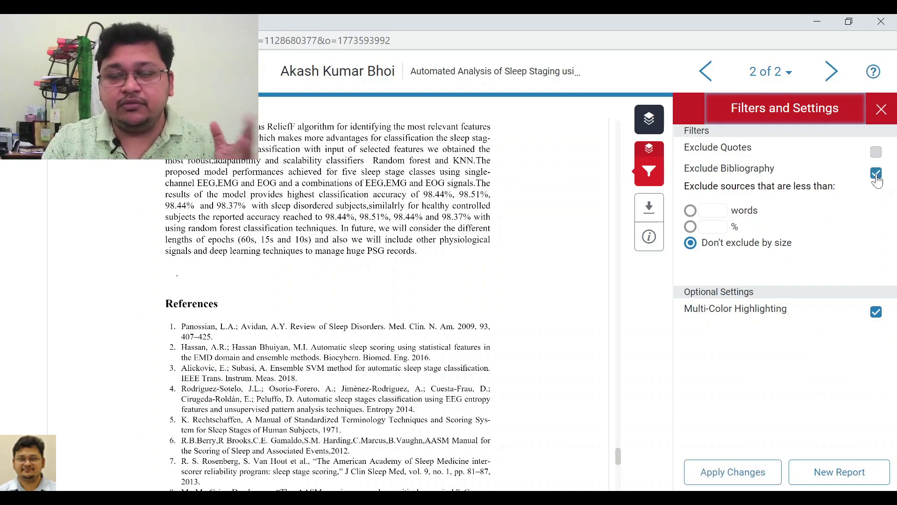
{"action": "left_click", "coordinate": [732, 471]}
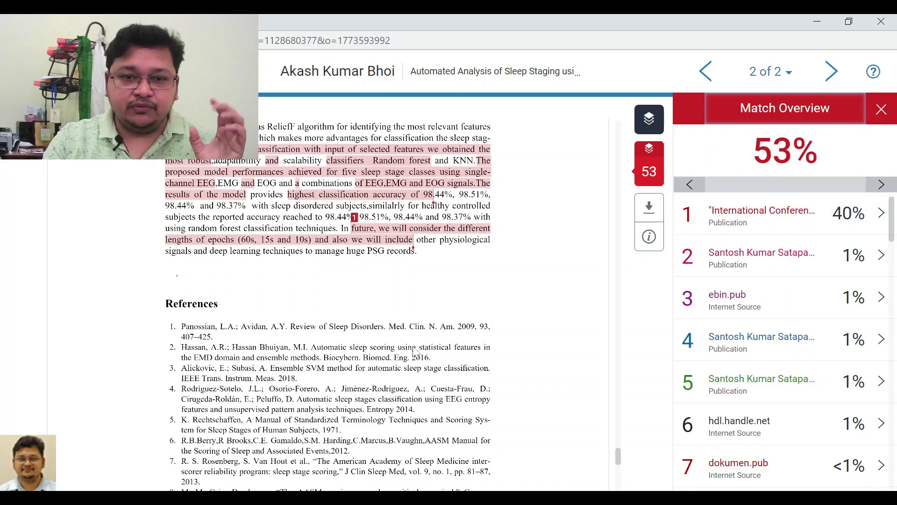
{"action": "scroll", "coordinate": [369, 337], "scroll_direction": "down", "scroll_amount": 5}
{"action": "scroll", "coordinate": [345, 304], "scroll_direction": "up", "scroll_amount": 3}
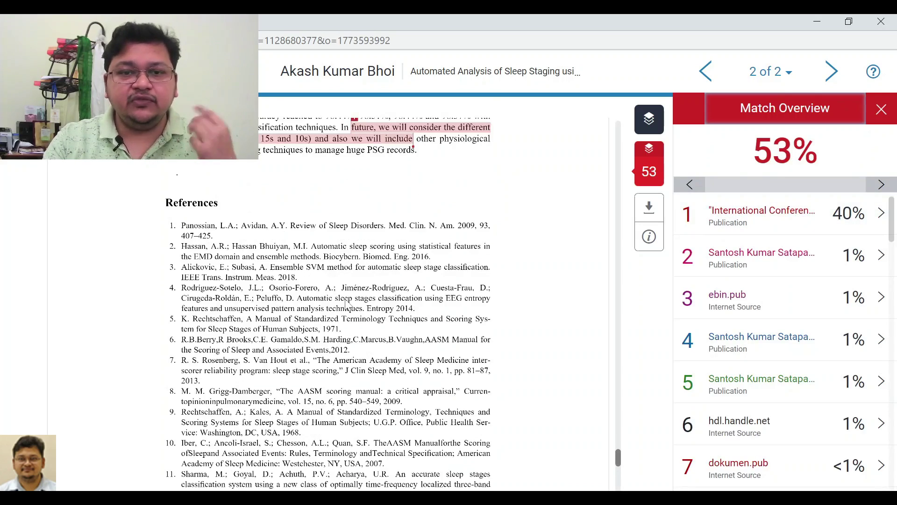
{"action": "scroll", "coordinate": [348, 305], "scroll_direction": "down", "scroll_amount": 10}
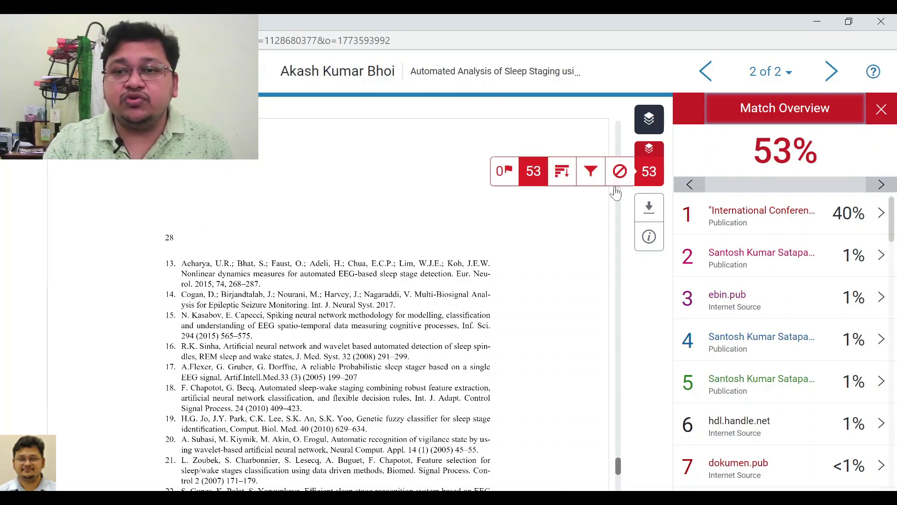
Turn on Exclude Quotes in Filters and Settings and apply it, keeping the score at 53%
{"action": "left_click", "coordinate": [591, 176]}
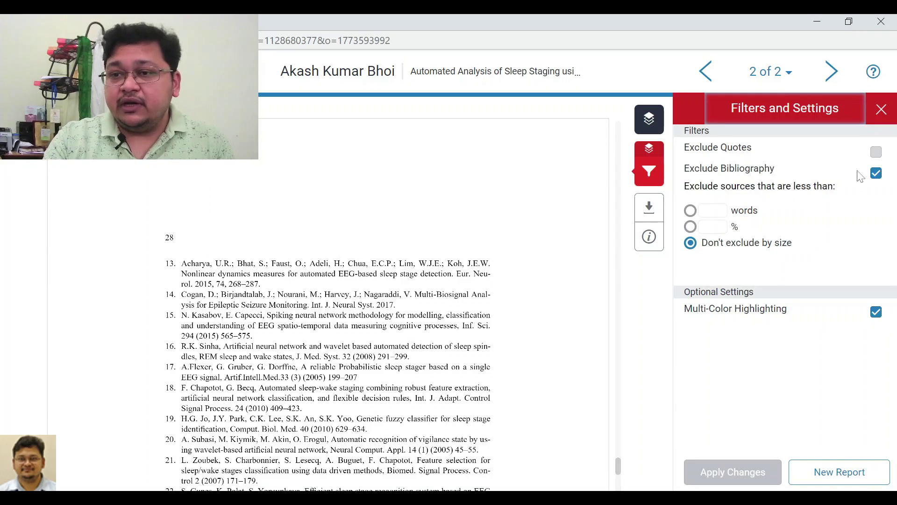
{"action": "left_click", "coordinate": [875, 154]}
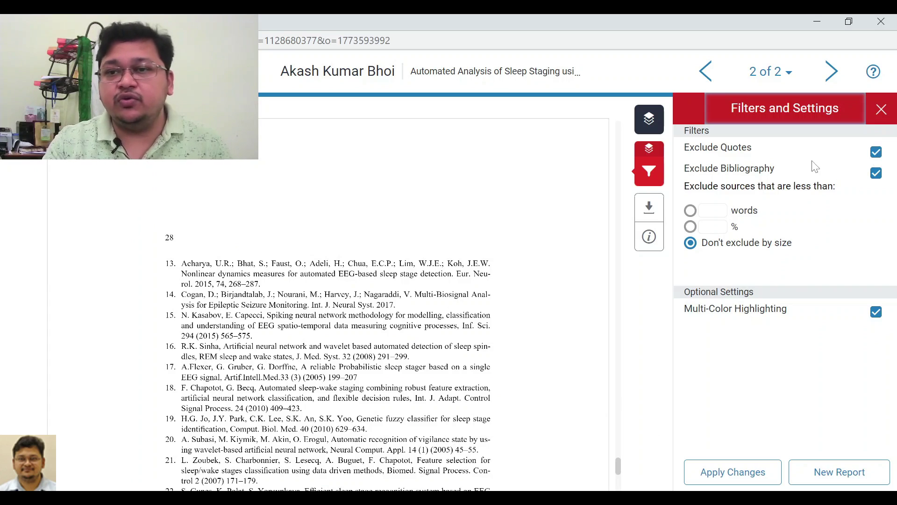
{"action": "left_click", "coordinate": [734, 484]}
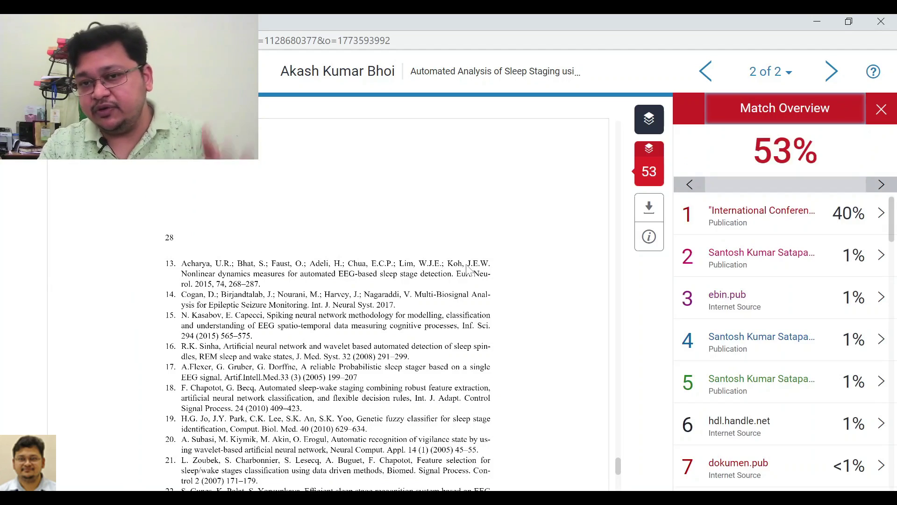
Open Filters and Settings from the 53% badge's filter icon
{"action": "scroll", "coordinate": [469, 270], "scroll_direction": "up", "scroll_amount": 5}
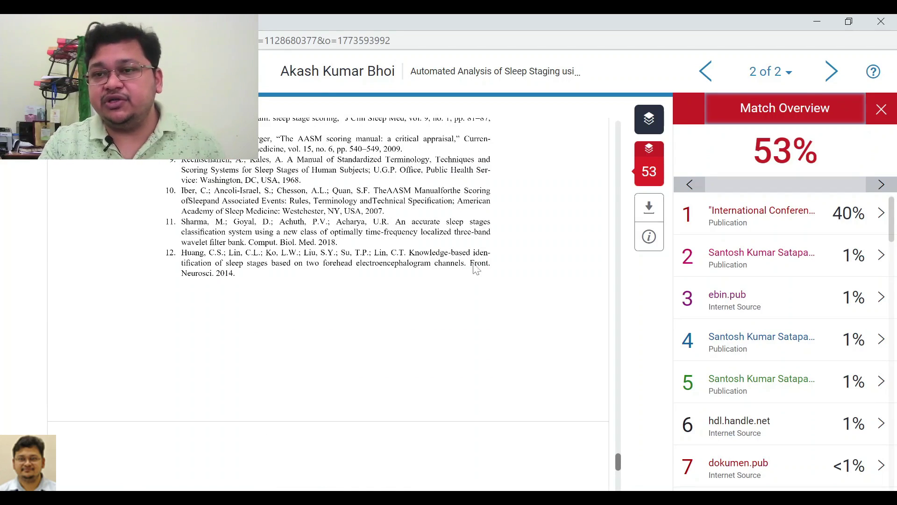
{"action": "mouse_move", "coordinate": [656, 181]}
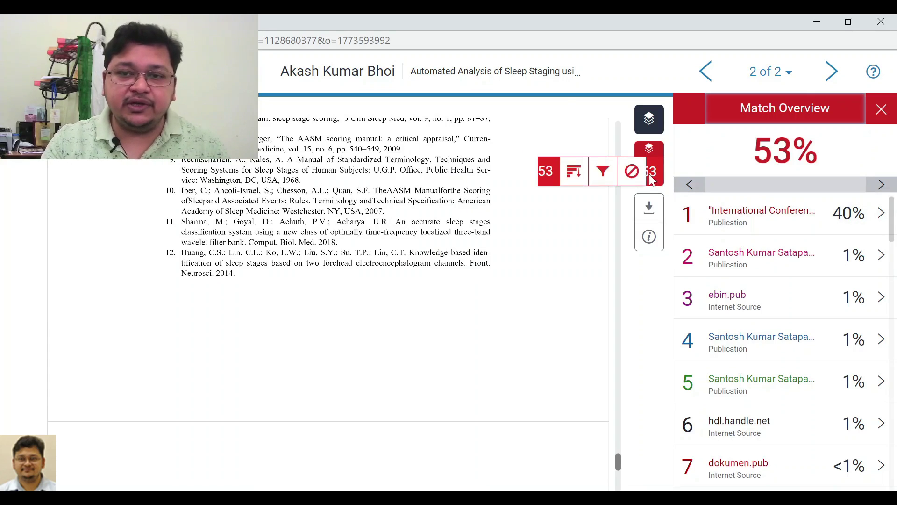
{"action": "left_click", "coordinate": [593, 171]}
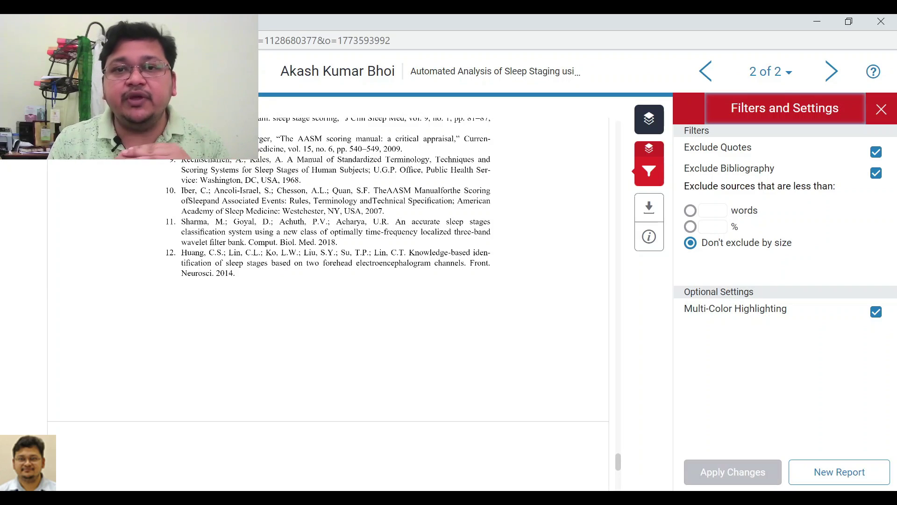
Exclude sources smaller than 10 words and apply, lowering similarity to 52%
{"action": "left_click", "coordinate": [713, 210]}
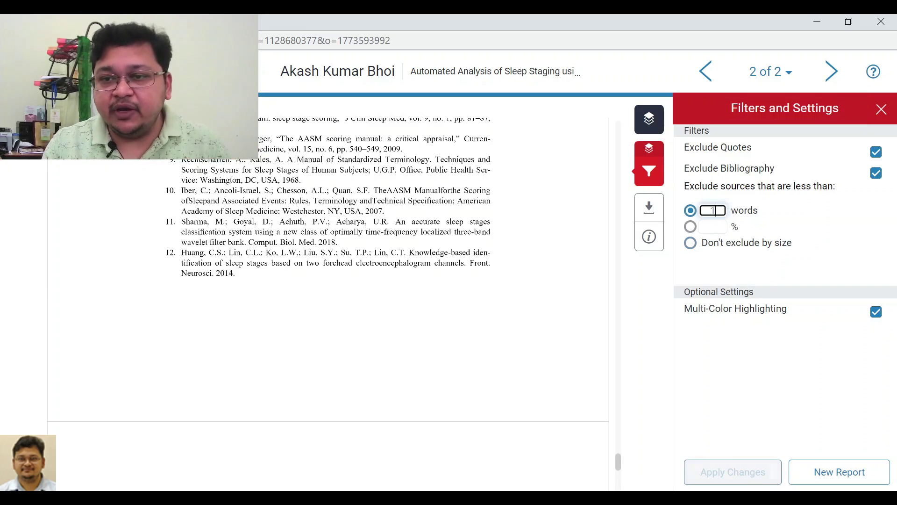
{"action": "type", "text": "10"}
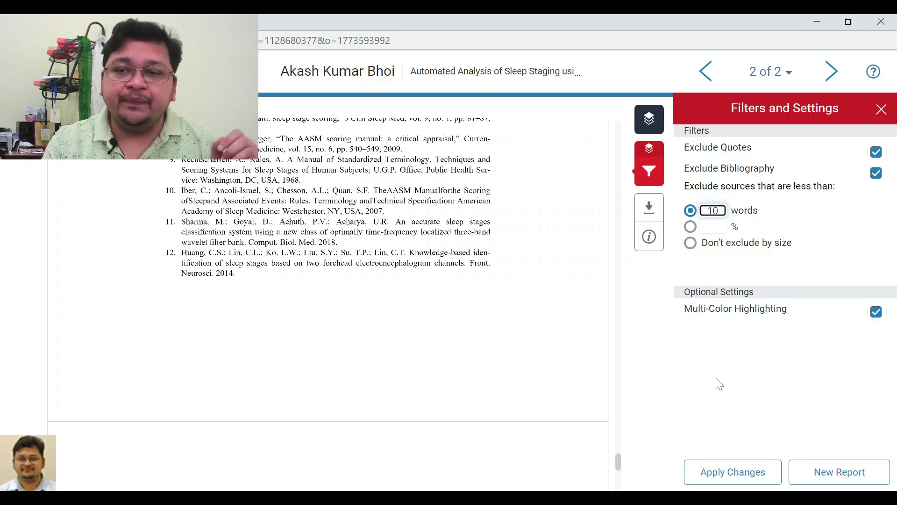
{"action": "left_click", "coordinate": [738, 480]}
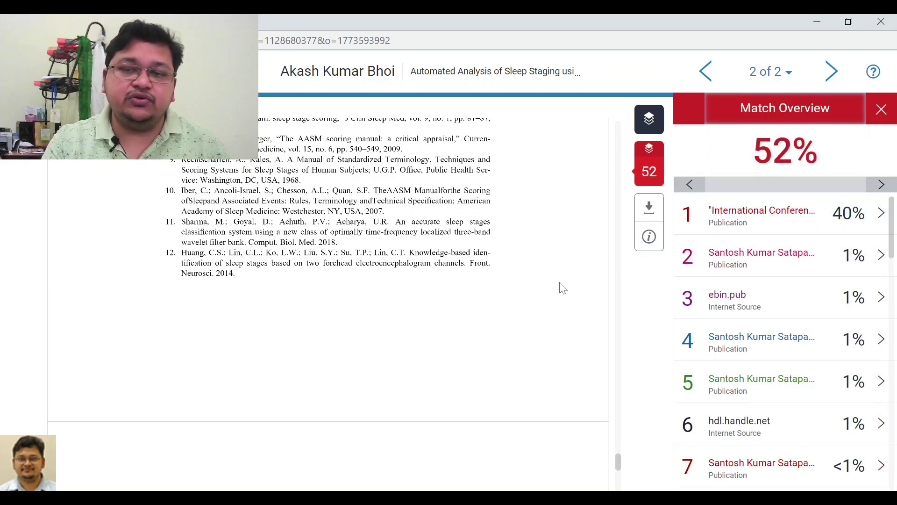
Reopen Filters and Settings from the 52% badge
{"action": "scroll", "coordinate": [562, 287], "scroll_direction": "up", "scroll_amount": 2}
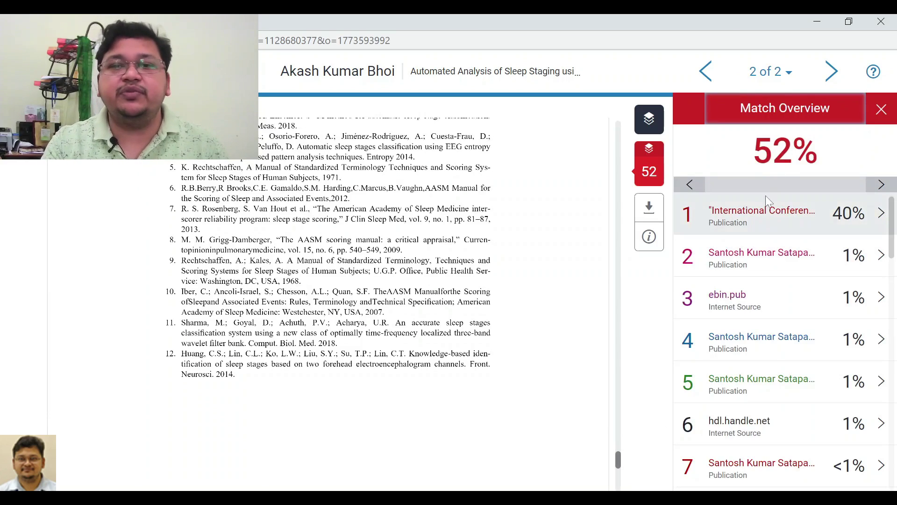
{"action": "mouse_move", "coordinate": [649, 177]}
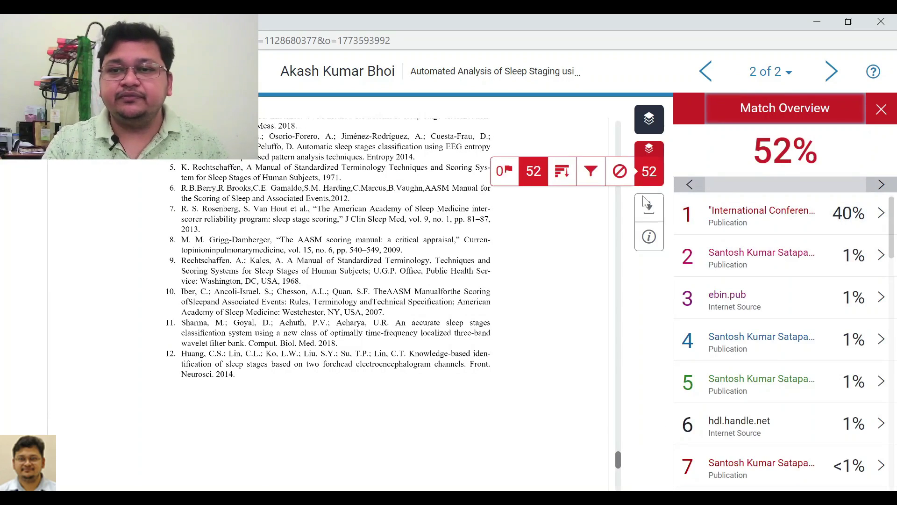
{"action": "left_click", "coordinate": [591, 173]}
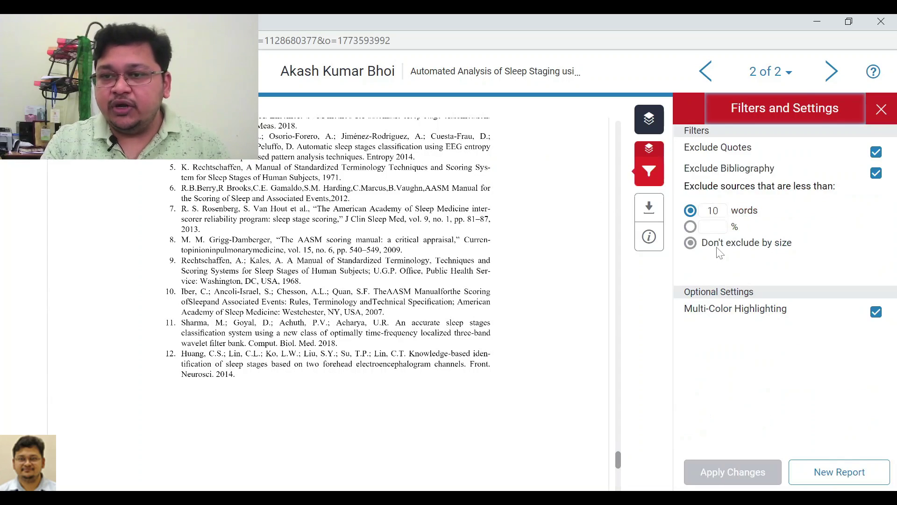
{"action": "left_click", "coordinate": [712, 227]}
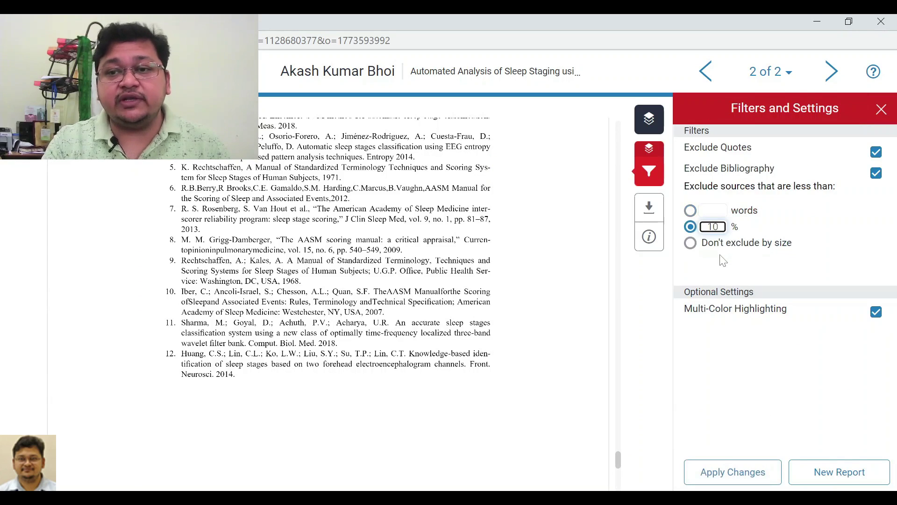
{"action": "left_click", "coordinate": [714, 213]}
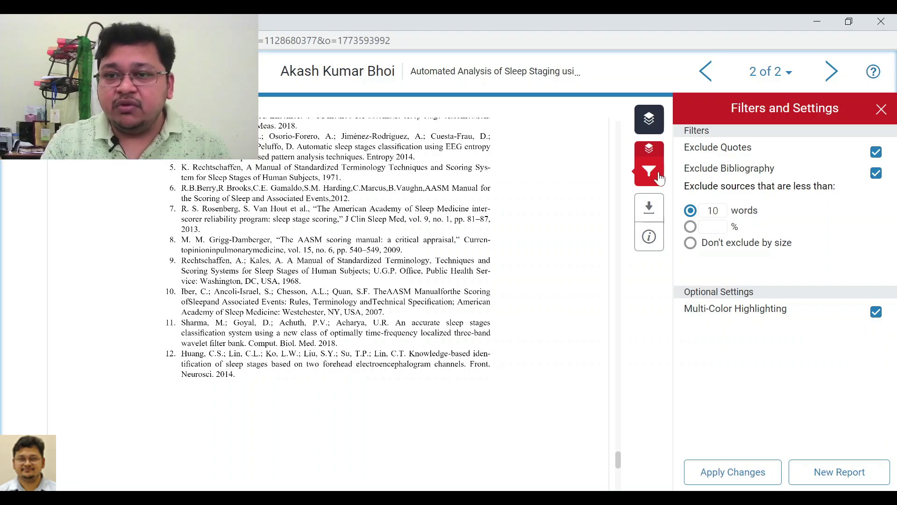
{"action": "mouse_move", "coordinate": [653, 180]}
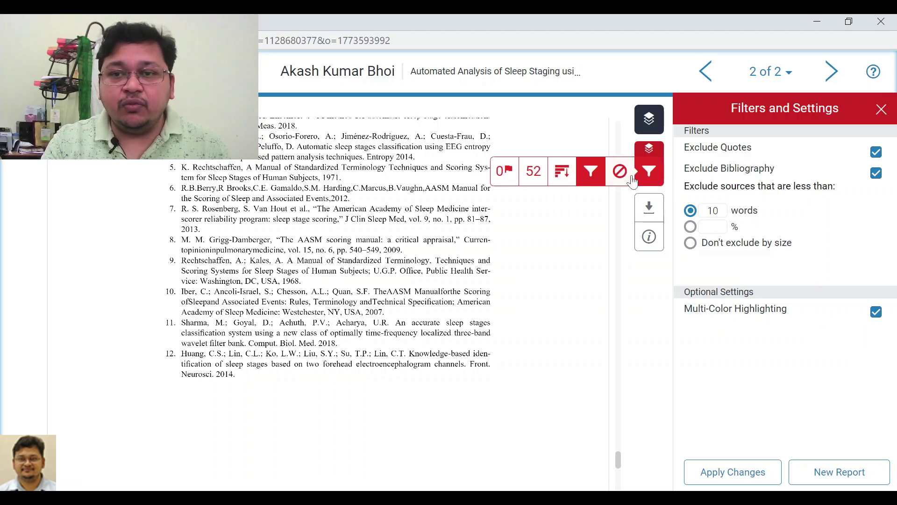
Show the 52% Match Overview and scroll through the matched sources, led by the 40% conference publication
{"action": "left_click", "coordinate": [541, 181]}
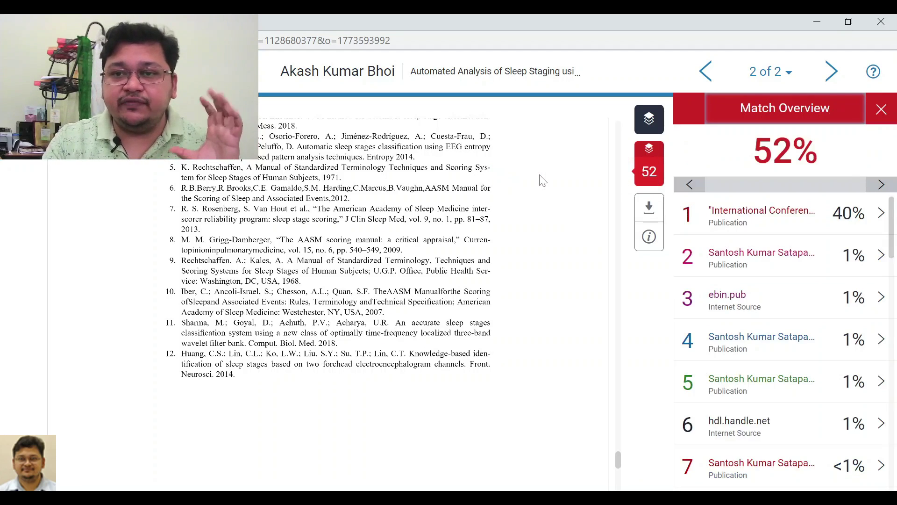
{"action": "scroll", "coordinate": [851, 259], "scroll_direction": "down", "scroll_amount": 6}
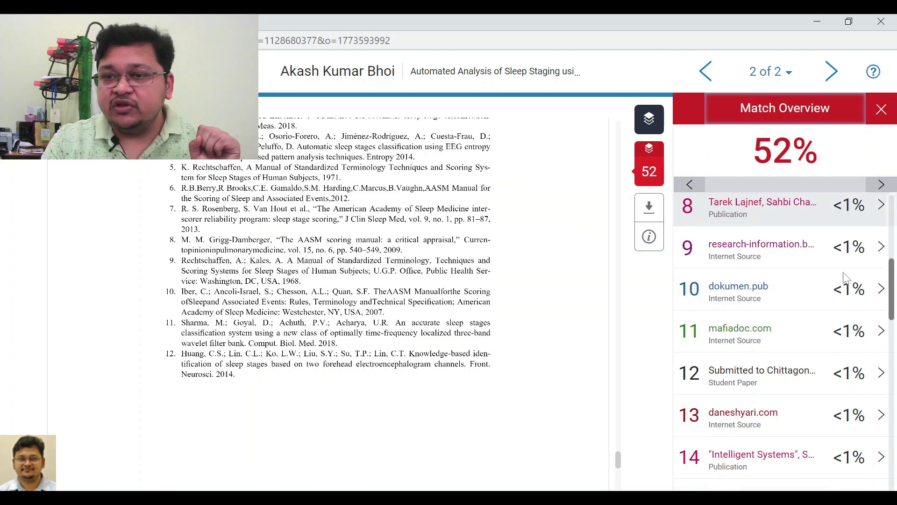
{"action": "scroll", "coordinate": [847, 276], "scroll_direction": "down", "scroll_amount": 12}
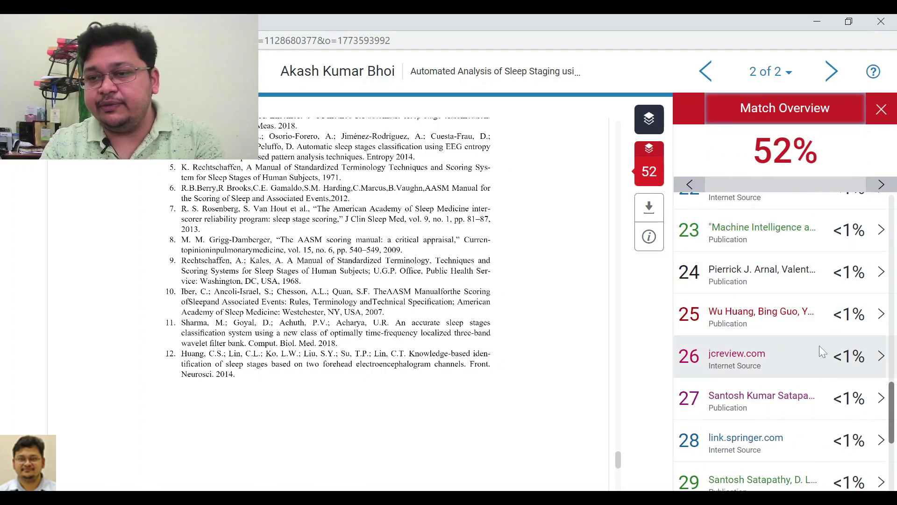
{"action": "scroll", "coordinate": [822, 352], "scroll_direction": "up", "scroll_amount": 14}
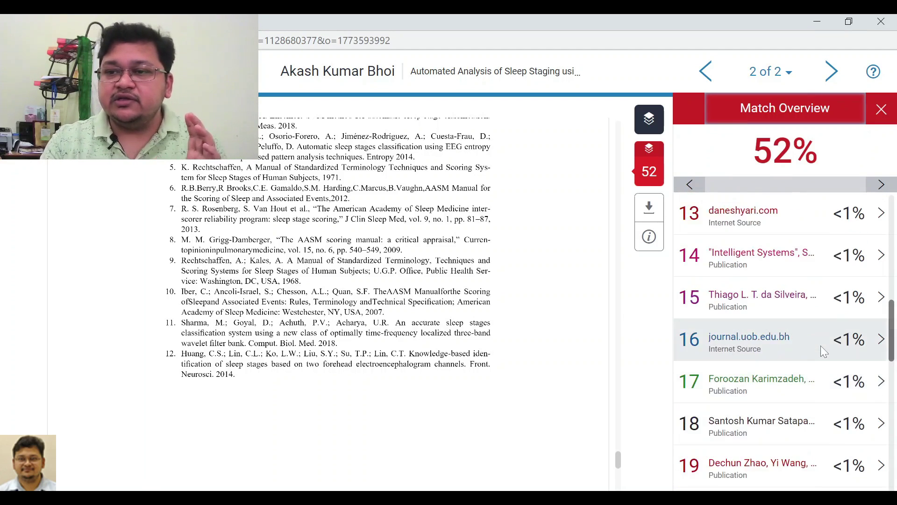
{"action": "scroll", "coordinate": [825, 347], "scroll_direction": "up", "scroll_amount": 4}
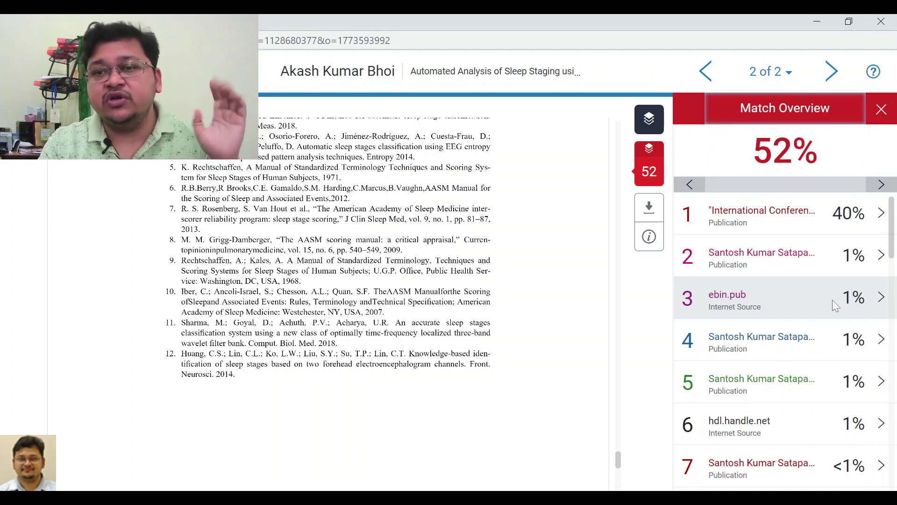
Lower the 'exclude sources less than' threshold from 10 words to 1 and apply, raising similarity to 53%
{"action": "mouse_move", "coordinate": [654, 175]}
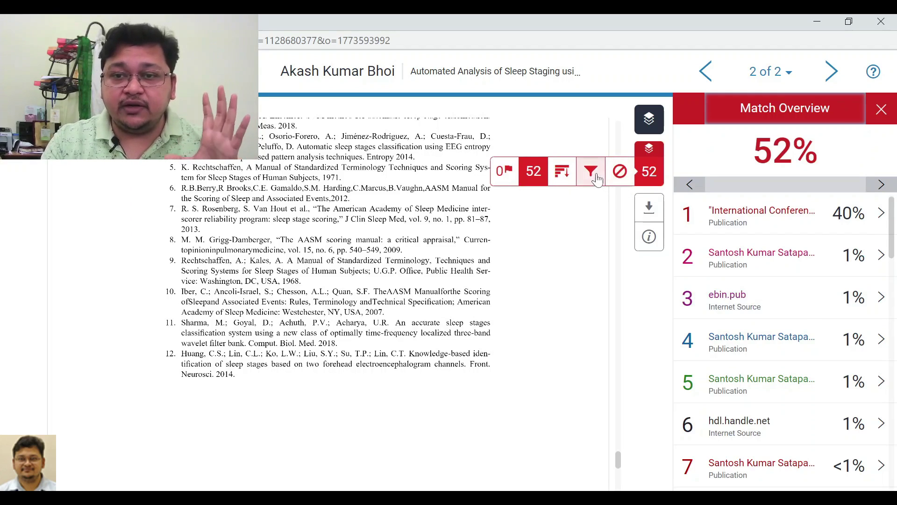
{"action": "left_click", "coordinate": [591, 173]}
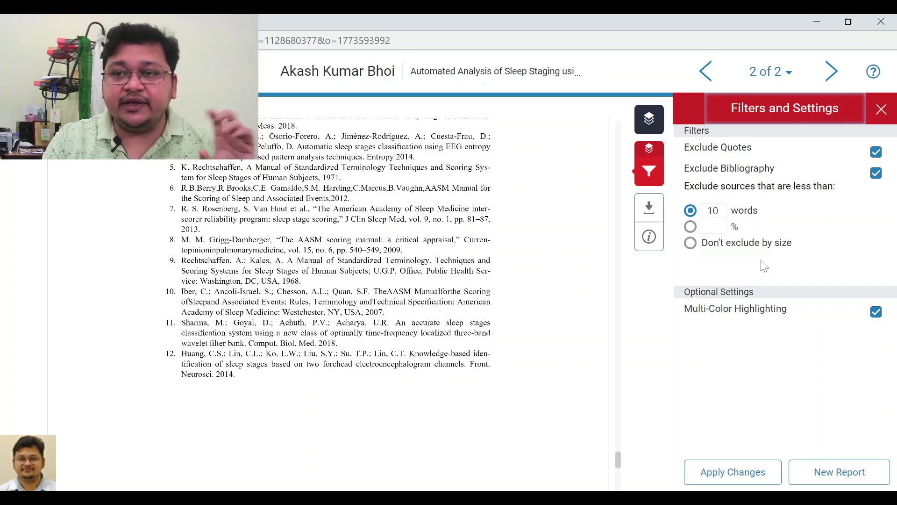
{"action": "left_click", "coordinate": [713, 210]}
{"action": "key", "text": "BackSpace"}
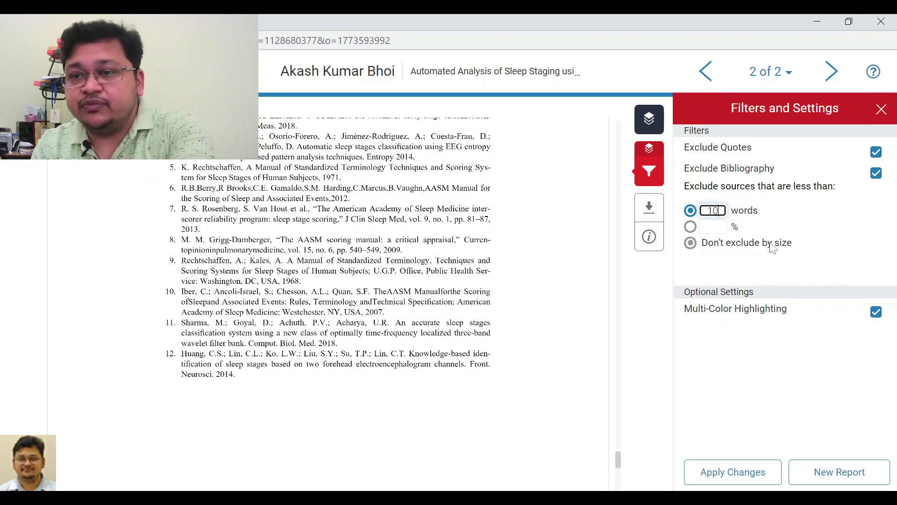
{"action": "key", "text": "Delete"}
{"action": "type", "text": "1"}
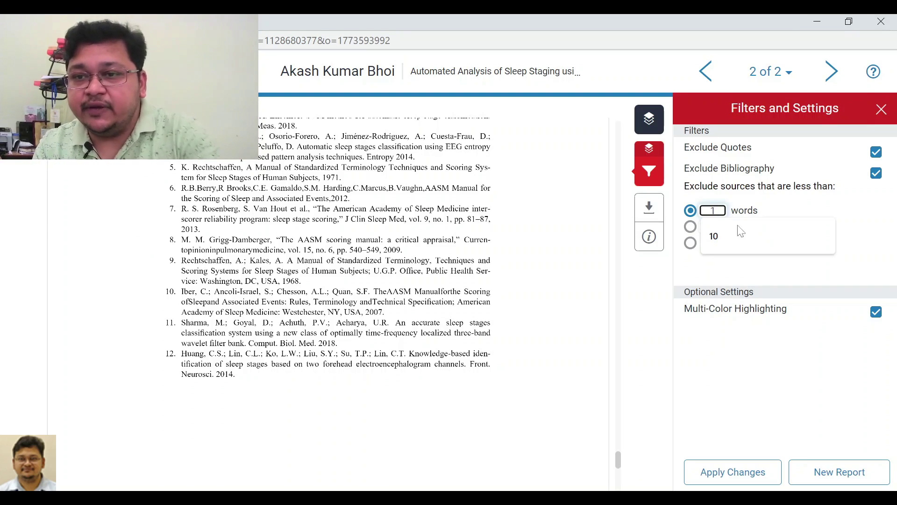
{"action": "left_click", "coordinate": [738, 389]}
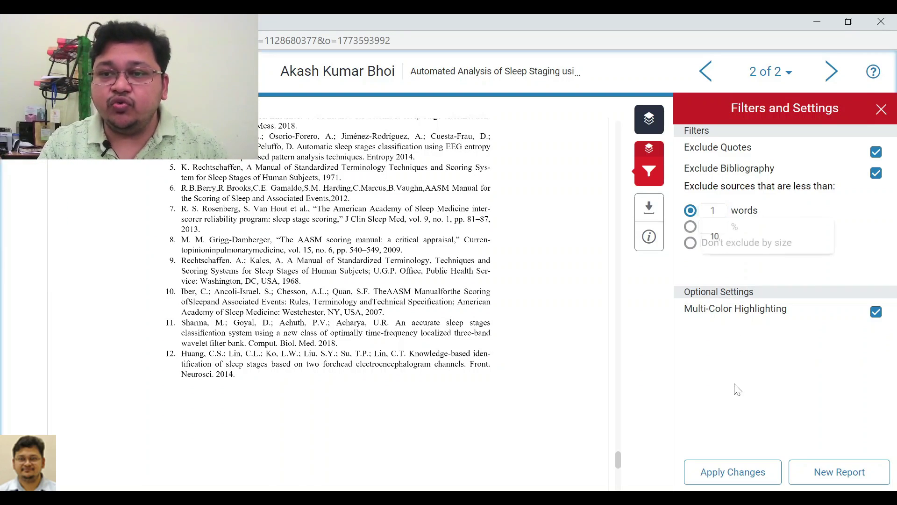
{"action": "left_click", "coordinate": [735, 472]}
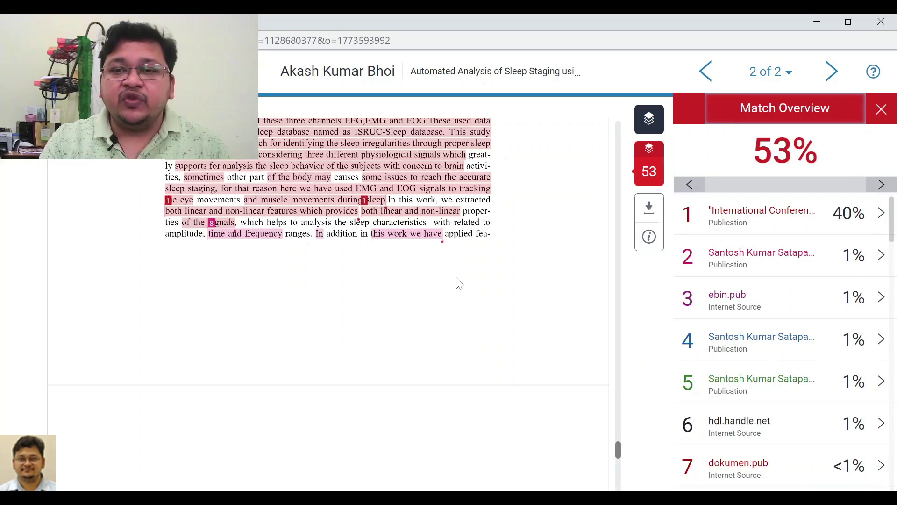
{"action": "scroll", "coordinate": [460, 284], "scroll_direction": "up", "scroll_amount": 10}
{"action": "scroll", "coordinate": [460, 284], "scroll_direction": "up", "scroll_amount": 10}
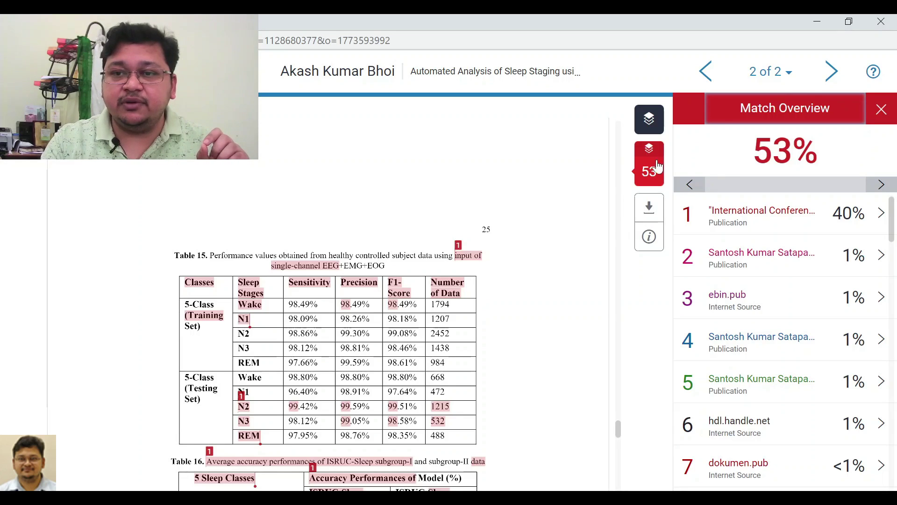
Download the 53% similarity report using the Current View option
{"action": "left_click", "coordinate": [651, 172]}
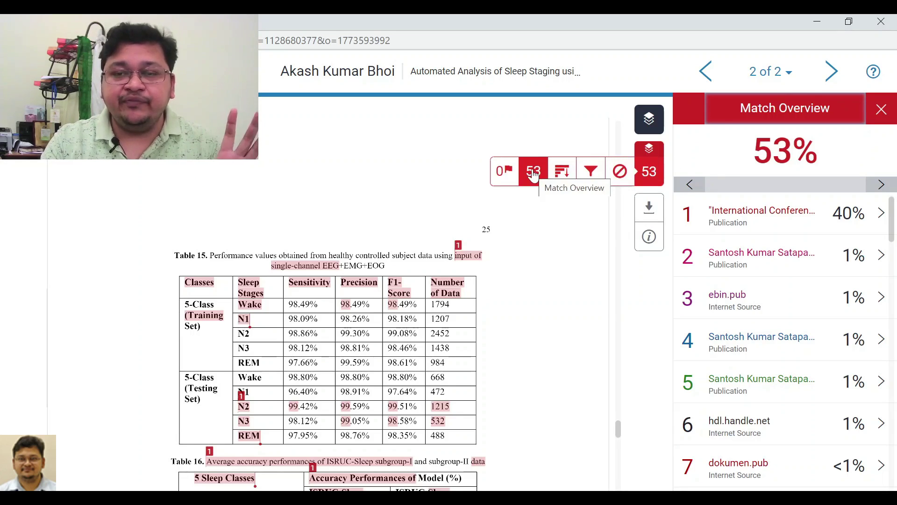
{"action": "left_click", "coordinate": [534, 176]}
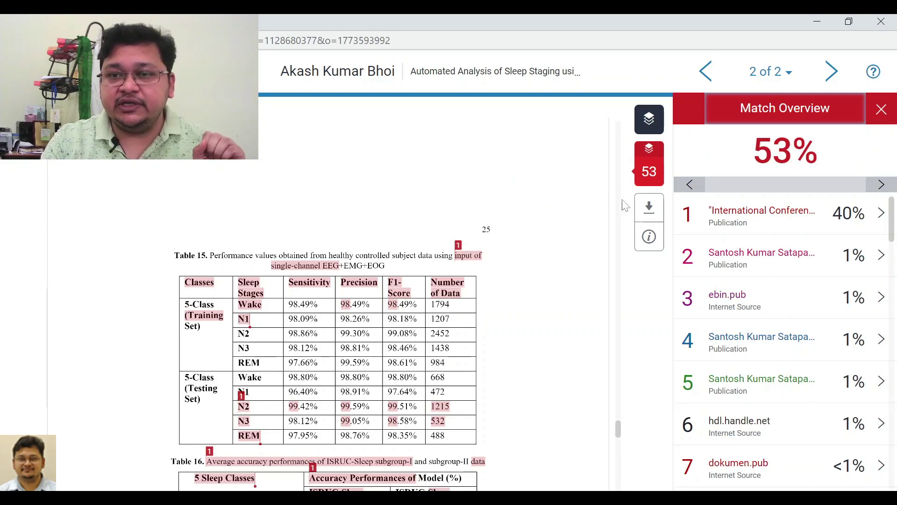
{"action": "left_click", "coordinate": [643, 213]}
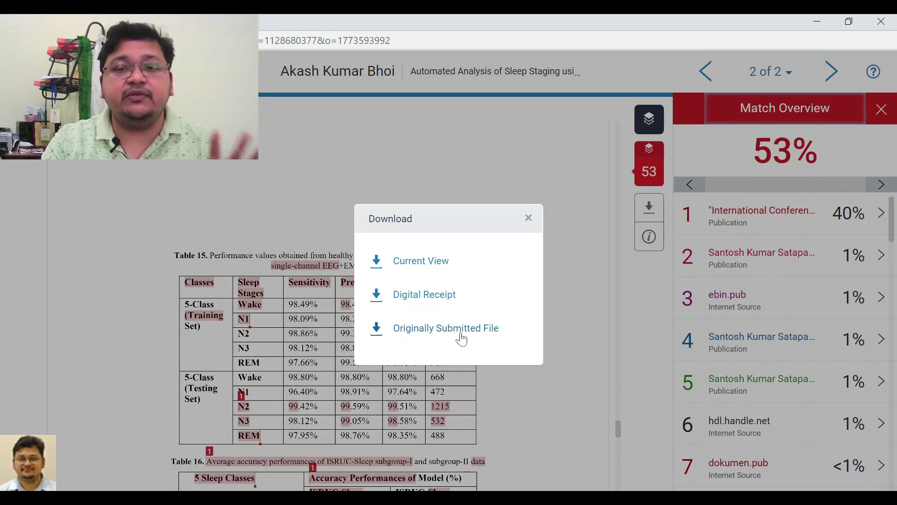
{"action": "left_click", "coordinate": [436, 267]}
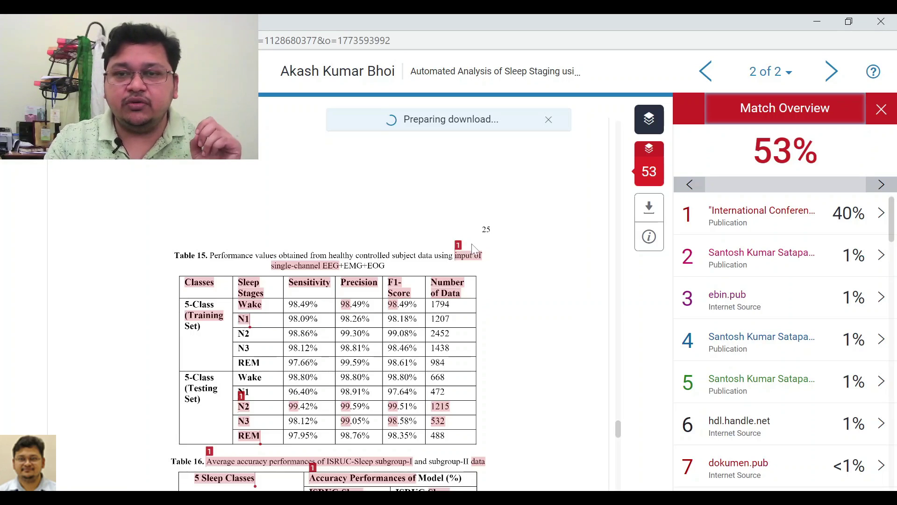
{"action": "scroll", "coordinate": [473, 254], "scroll_direction": "up", "scroll_amount": 3}
{"action": "scroll", "coordinate": [475, 255], "scroll_direction": "down", "scroll_amount": 6}
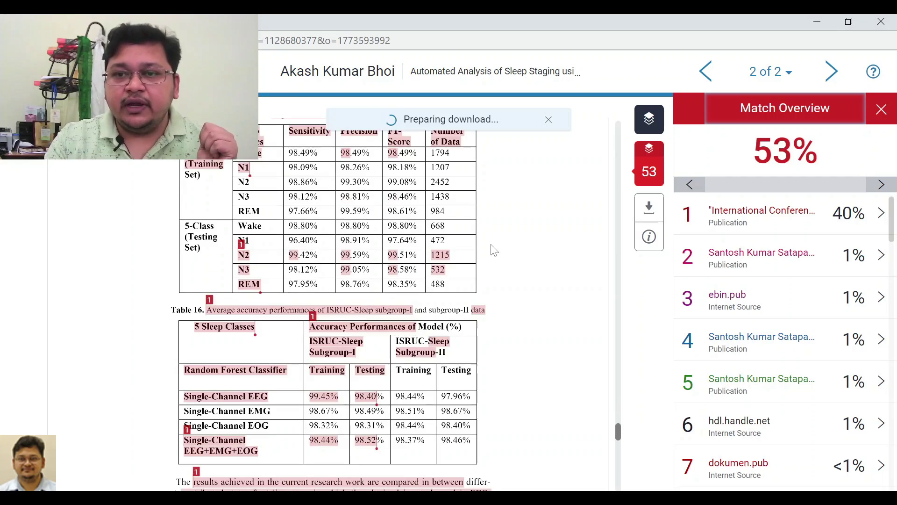
{"action": "mouse_move", "coordinate": [647, 172]}
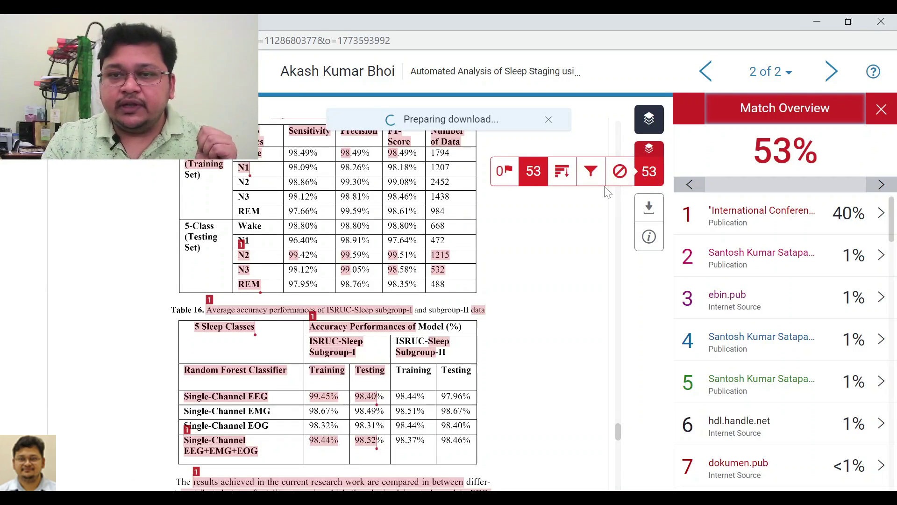
List all matched sources in the report and scroll through them
{"action": "left_click", "coordinate": [564, 176]}
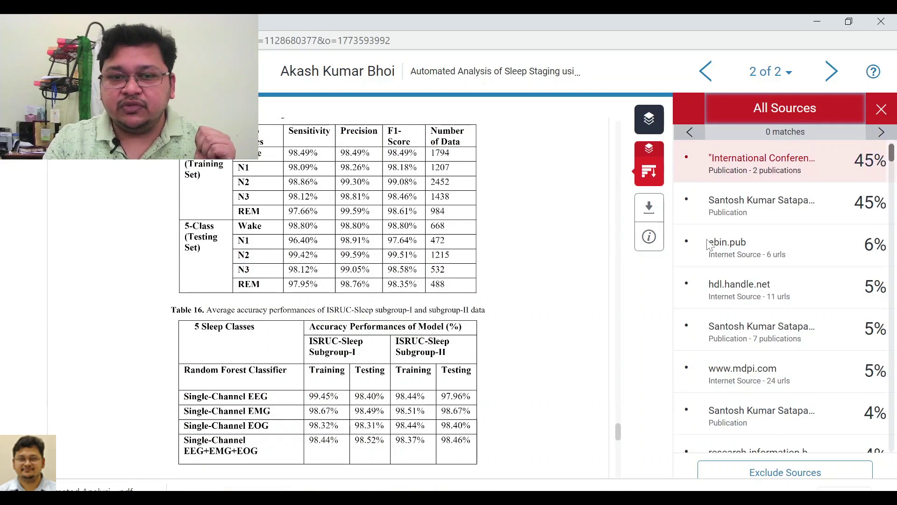
{"action": "scroll", "coordinate": [753, 269], "scroll_direction": "down", "scroll_amount": 6}
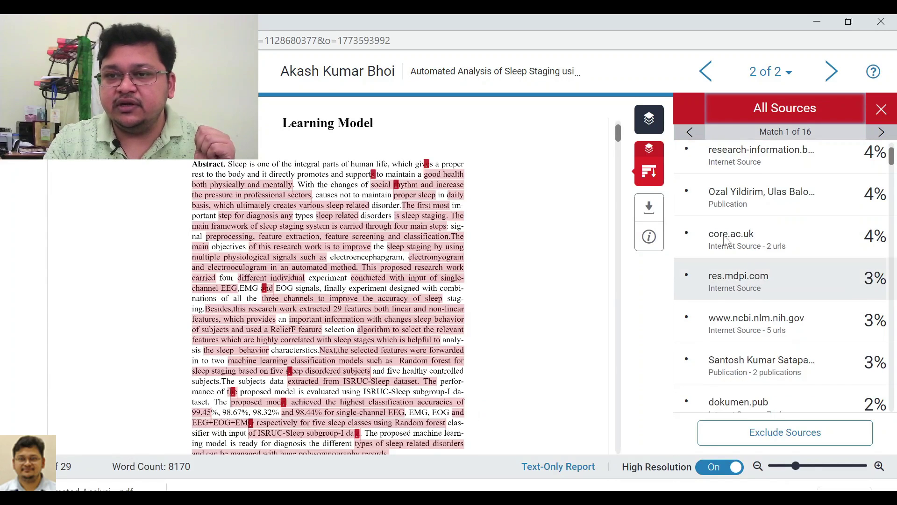
{"action": "scroll", "coordinate": [757, 250], "scroll_direction": "up", "scroll_amount": 4}
{"action": "scroll", "coordinate": [755, 243], "scroll_direction": "up", "scroll_amount": 3}
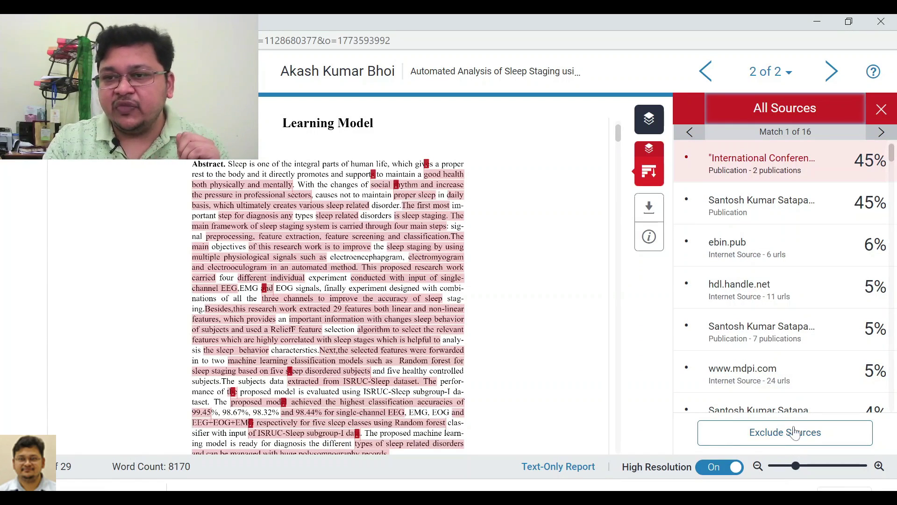
Check the top source's Match Breakdown, then open the downloaded report as a 39-page PDF
{"action": "mouse_move", "coordinate": [649, 174]}
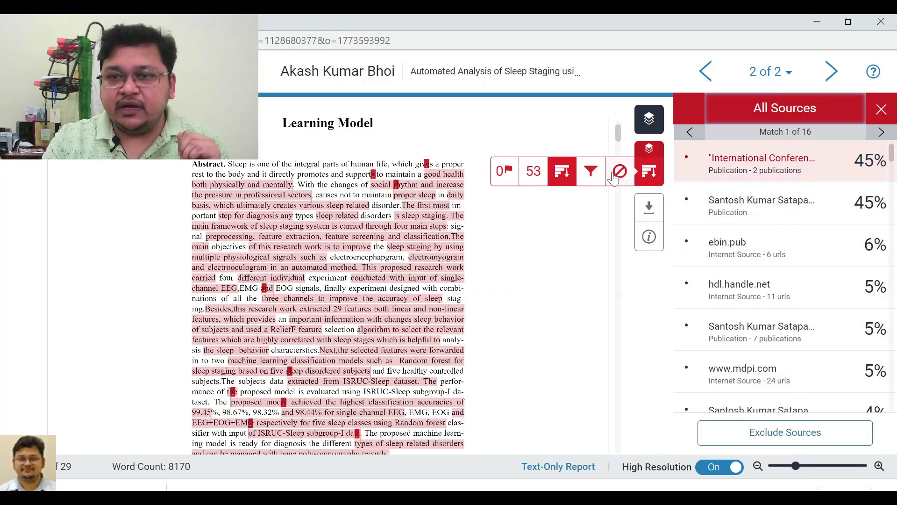
{"action": "left_click", "coordinate": [541, 178]}
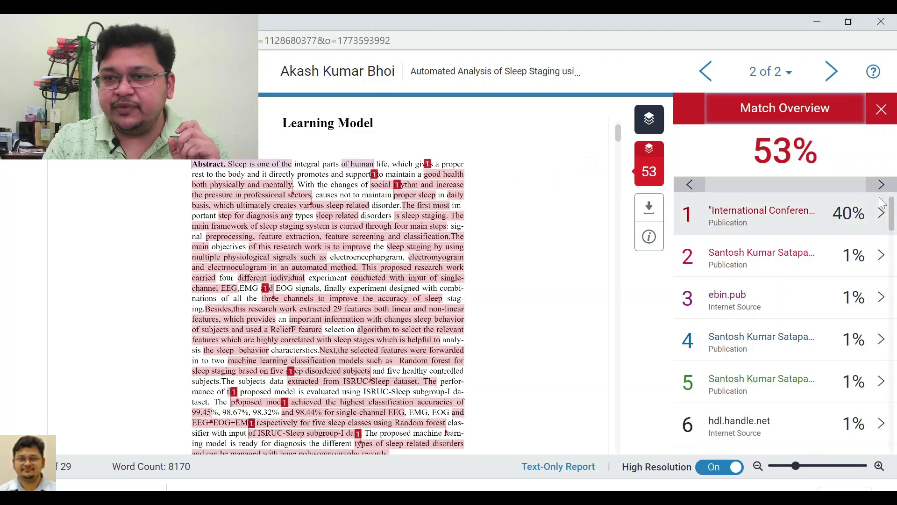
{"action": "left_click", "coordinate": [880, 215]}
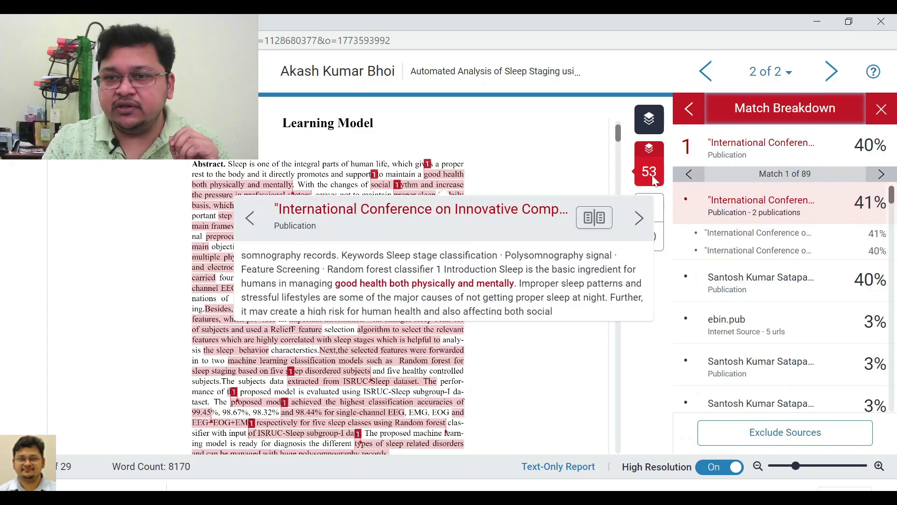
{"action": "mouse_move", "coordinate": [654, 179]}
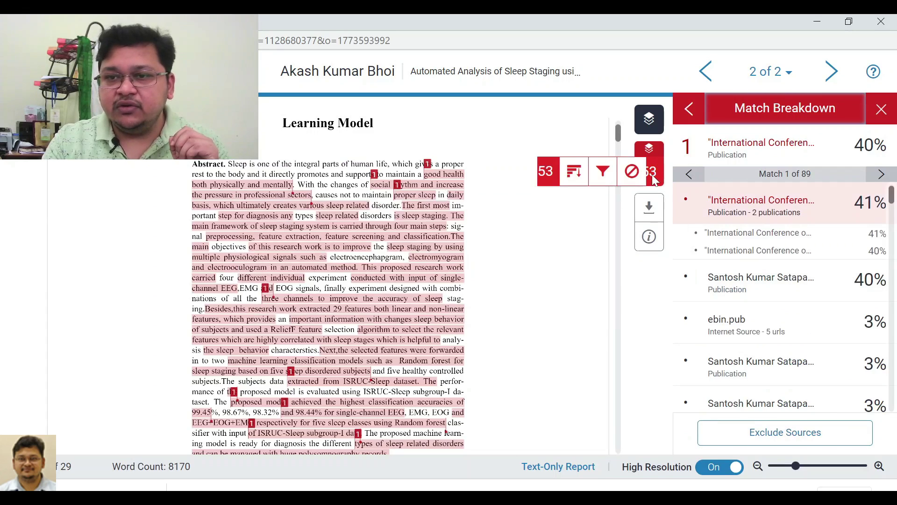
{"action": "left_click", "coordinate": [566, 181]}
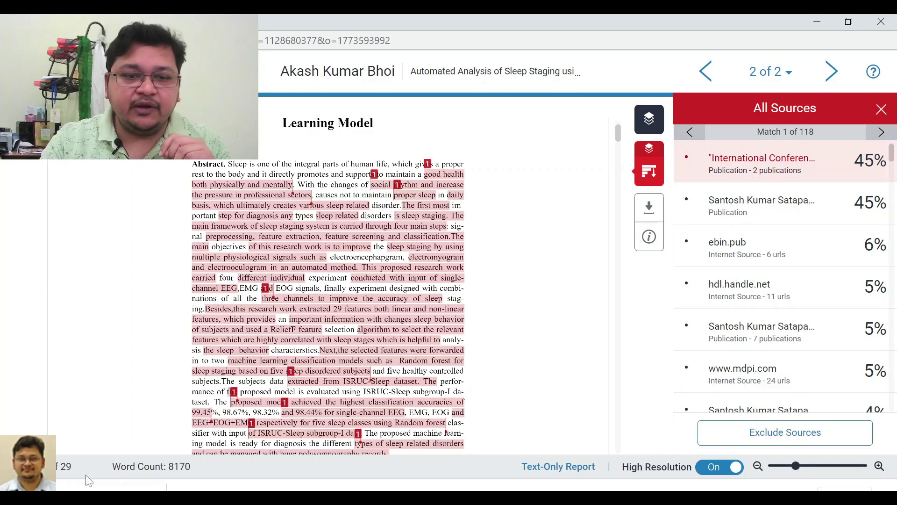
{"action": "left_click", "coordinate": [116, 486]}
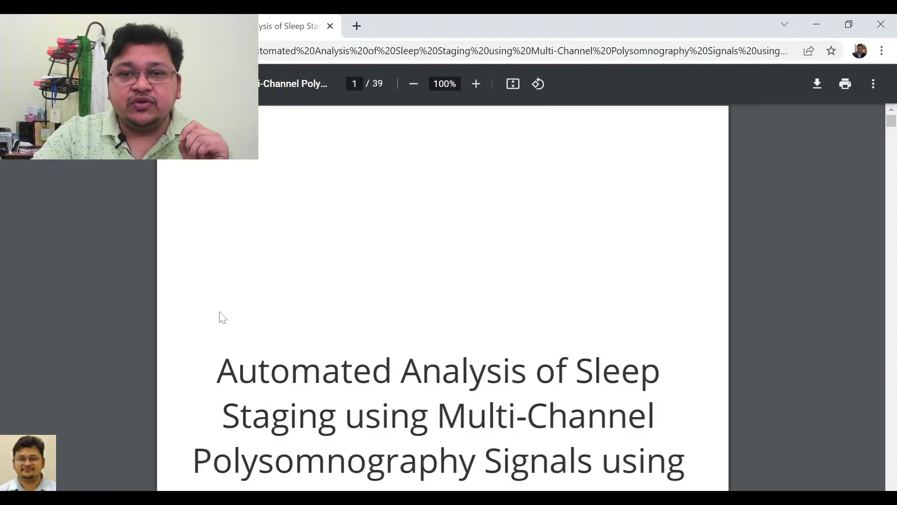
{"action": "scroll", "coordinate": [226, 316], "scroll_direction": "down", "scroll_amount": 10}
{"action": "scroll", "coordinate": [226, 317], "scroll_direction": "up", "scroll_amount": 11}
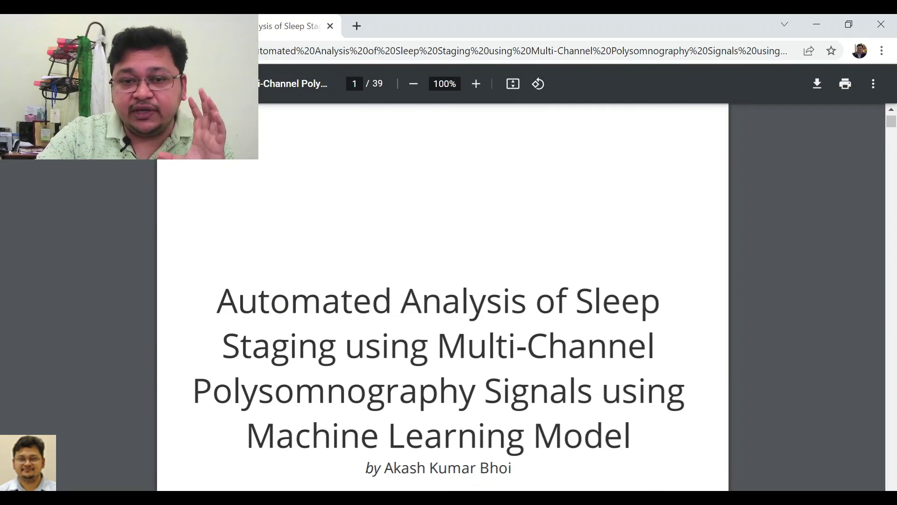
{"action": "left_click_drag", "start_coordinate": [216, 302], "coordinate": [631, 437]}
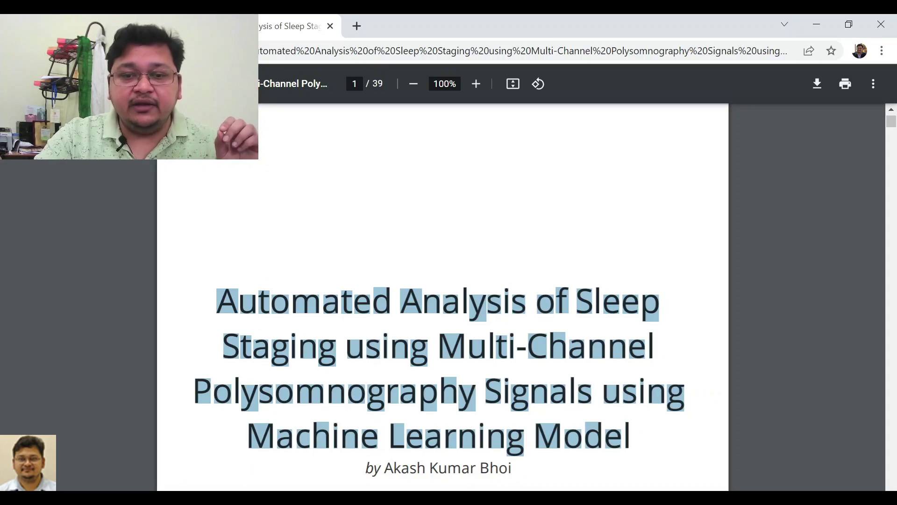
{"action": "left_click_drag", "start_coordinate": [418, 467], "coordinate": [424, 468]}
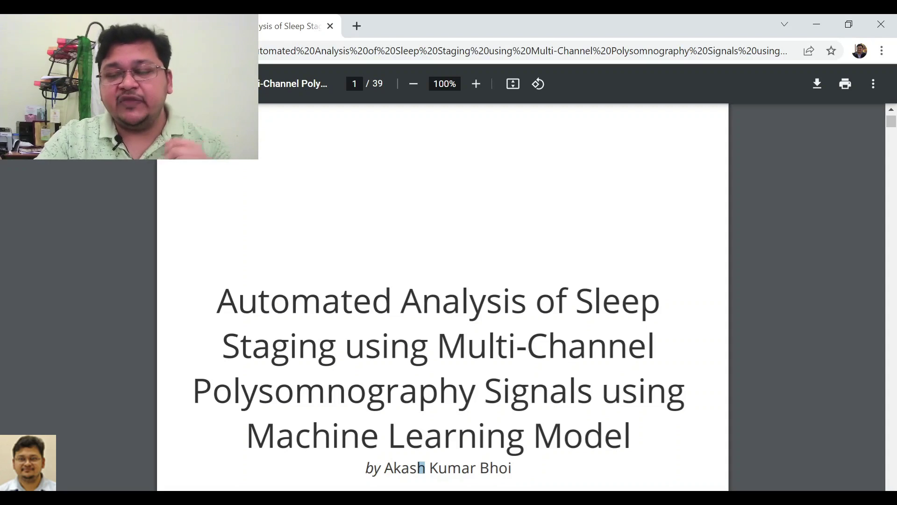
{"action": "scroll", "coordinate": [371, 400], "scroll_direction": "down", "scroll_amount": 3}
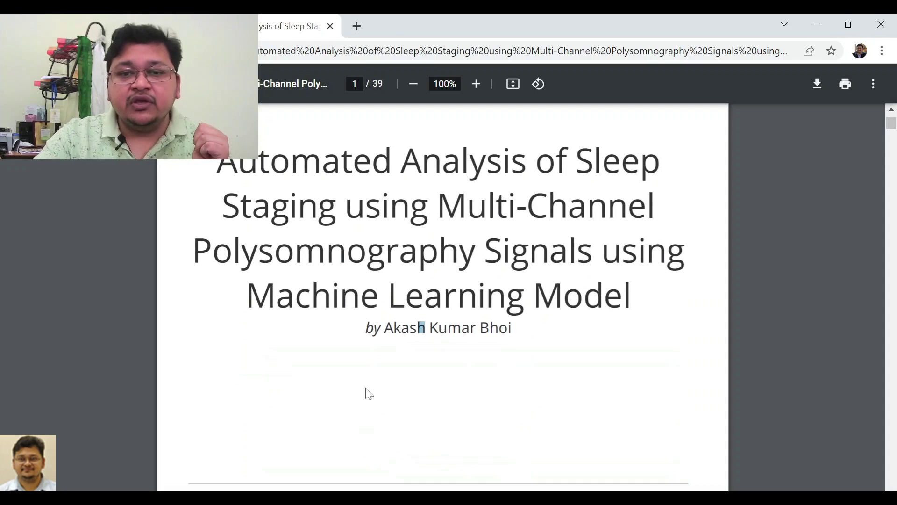
{"action": "scroll", "coordinate": [410, 351], "scroll_direction": "down", "scroll_amount": 3}
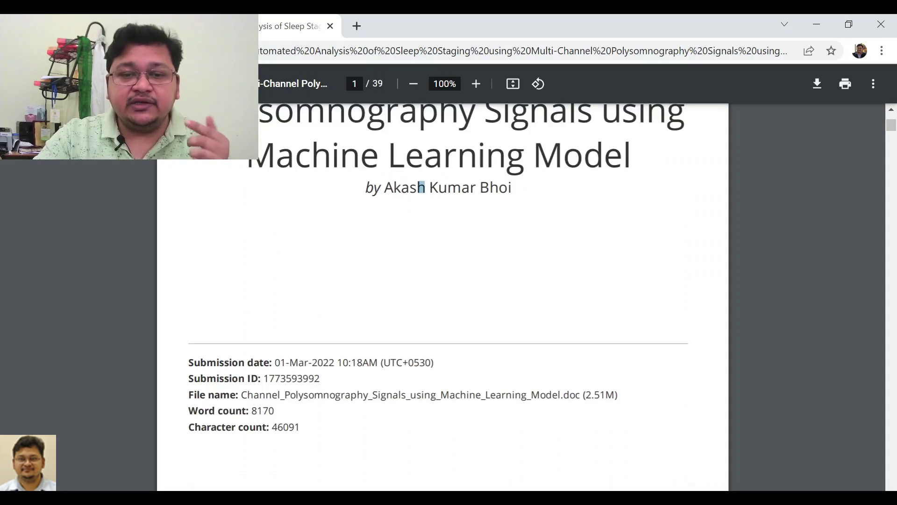